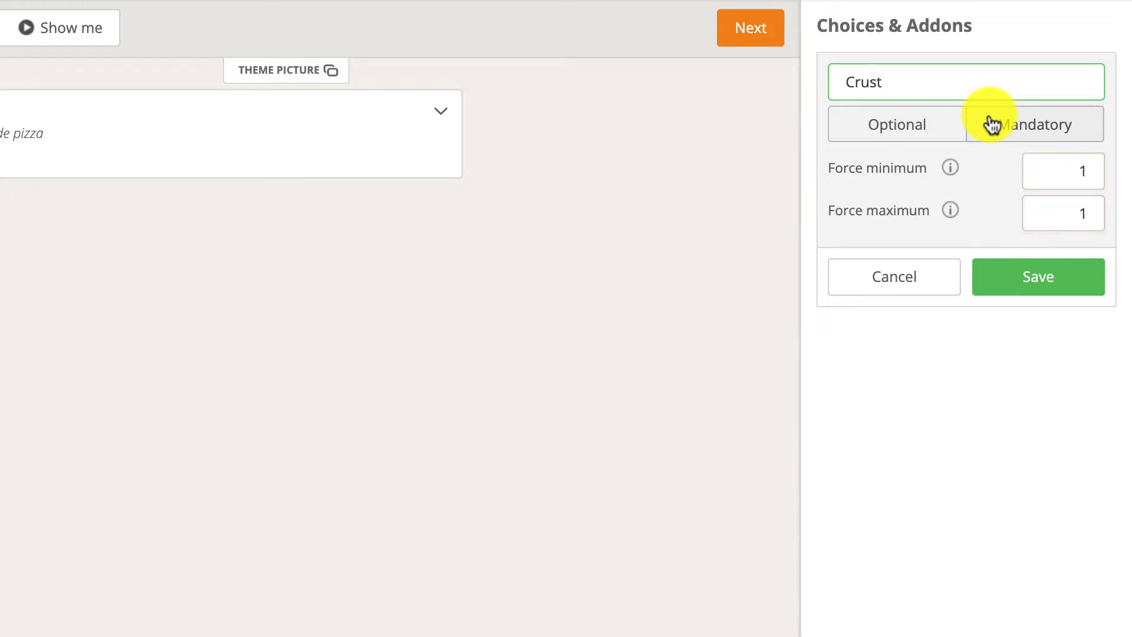
# Save Crust as a mandatory group with minimum and maximum 1, and add a Thin choice priced 0.
pyautogui.click(994, 125)
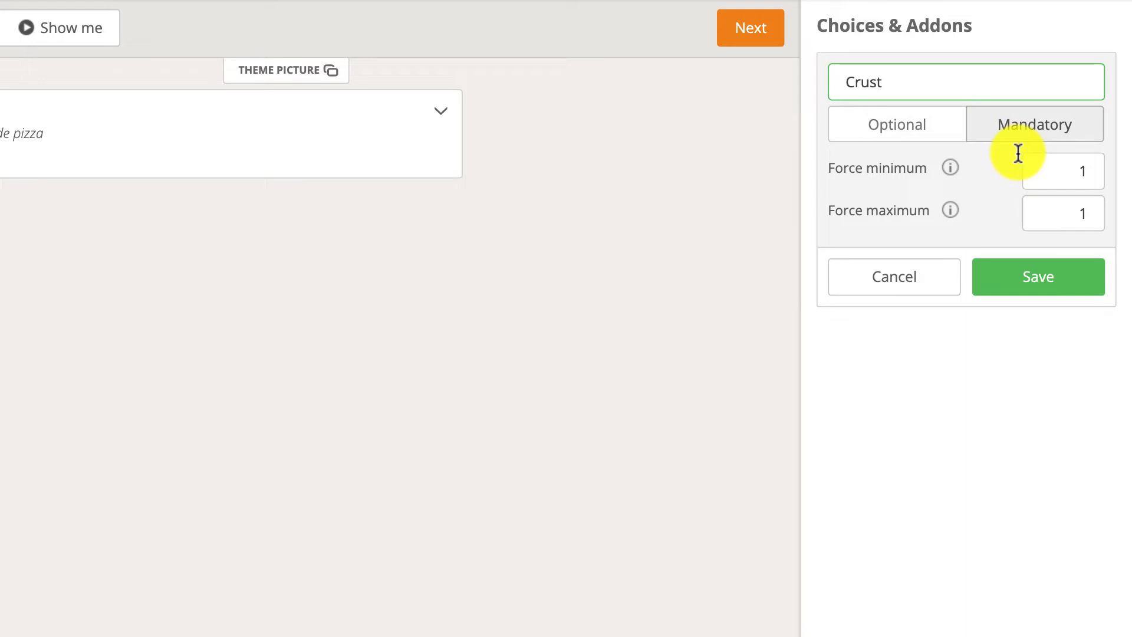
pyautogui.click(1039, 275)
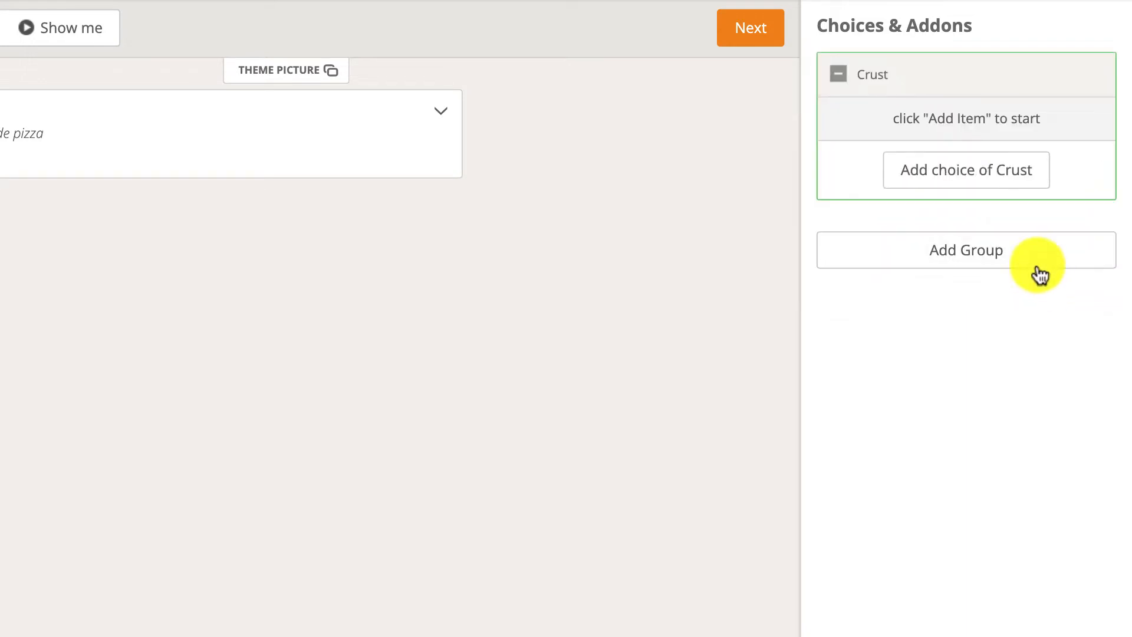
pyautogui.click(989, 171)
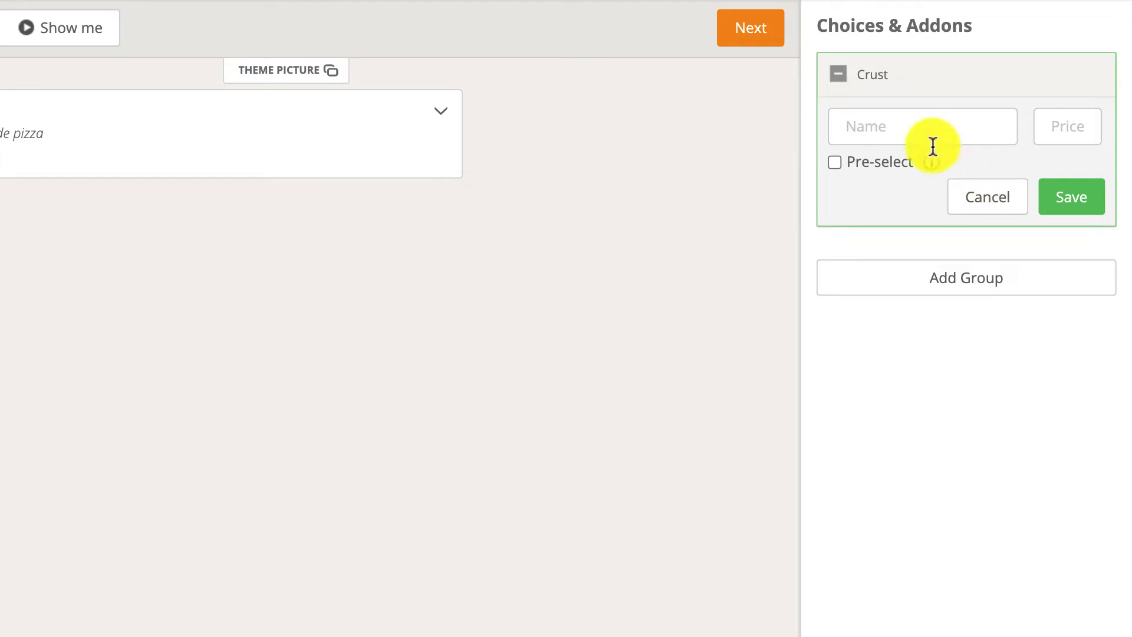
pyautogui.click(906, 133)
pyautogui.write('Thin')
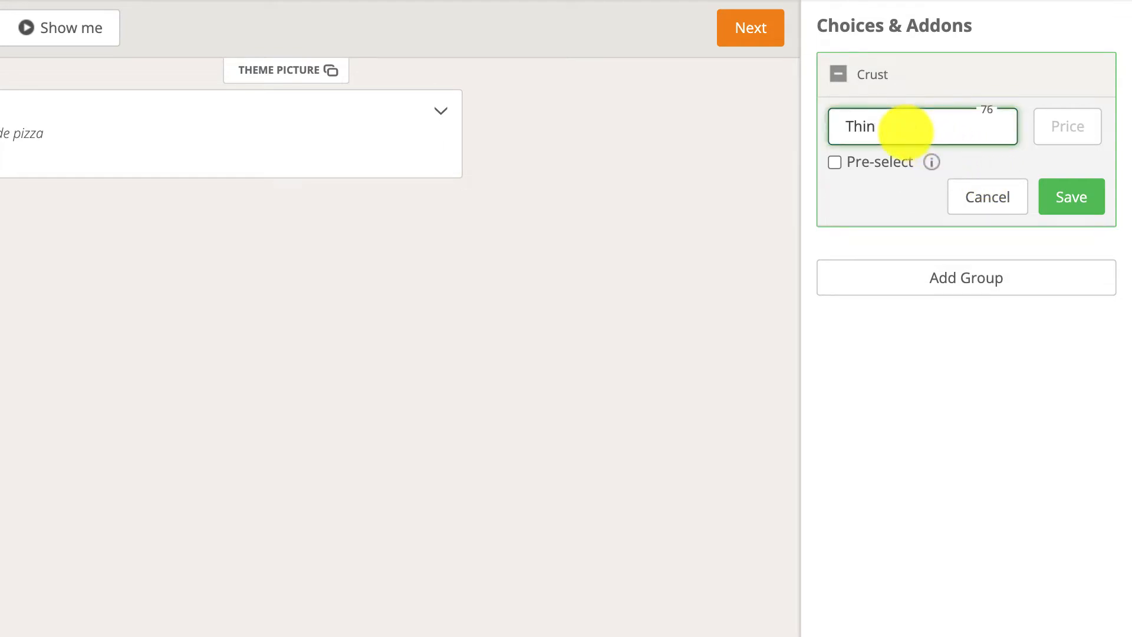
pyautogui.press('Tab')
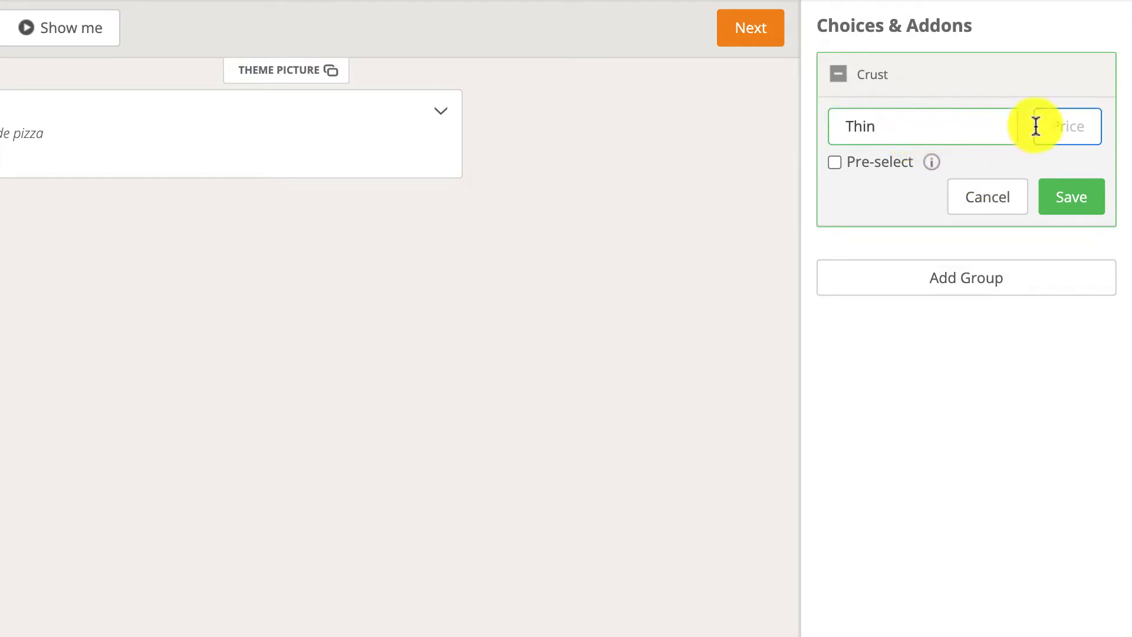
pyautogui.write('0')
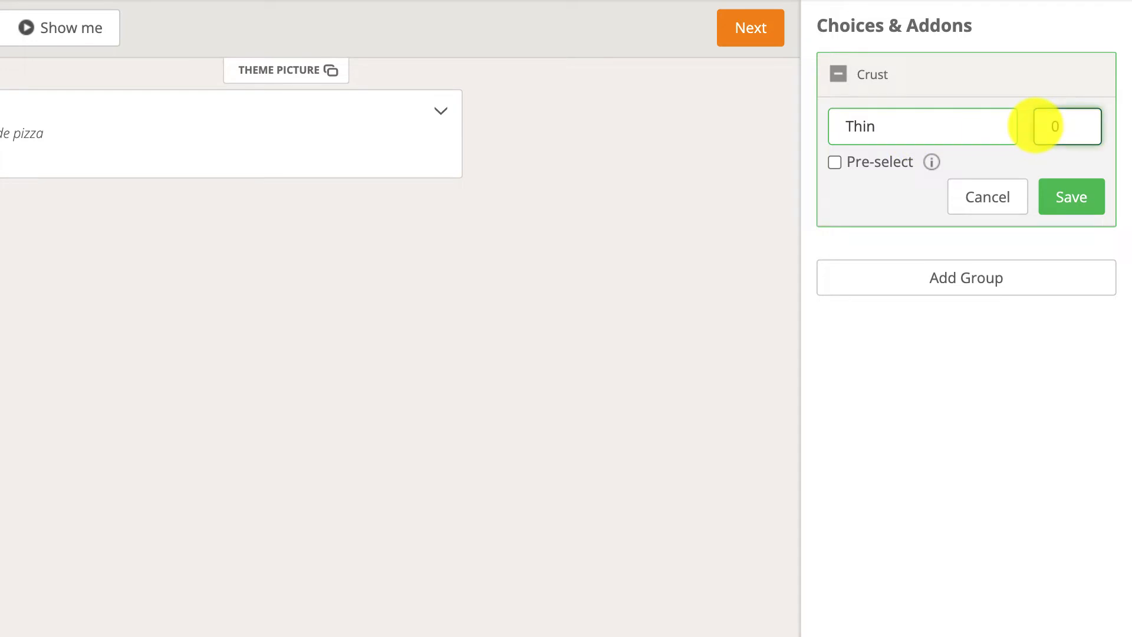
pyautogui.click(1056, 190)
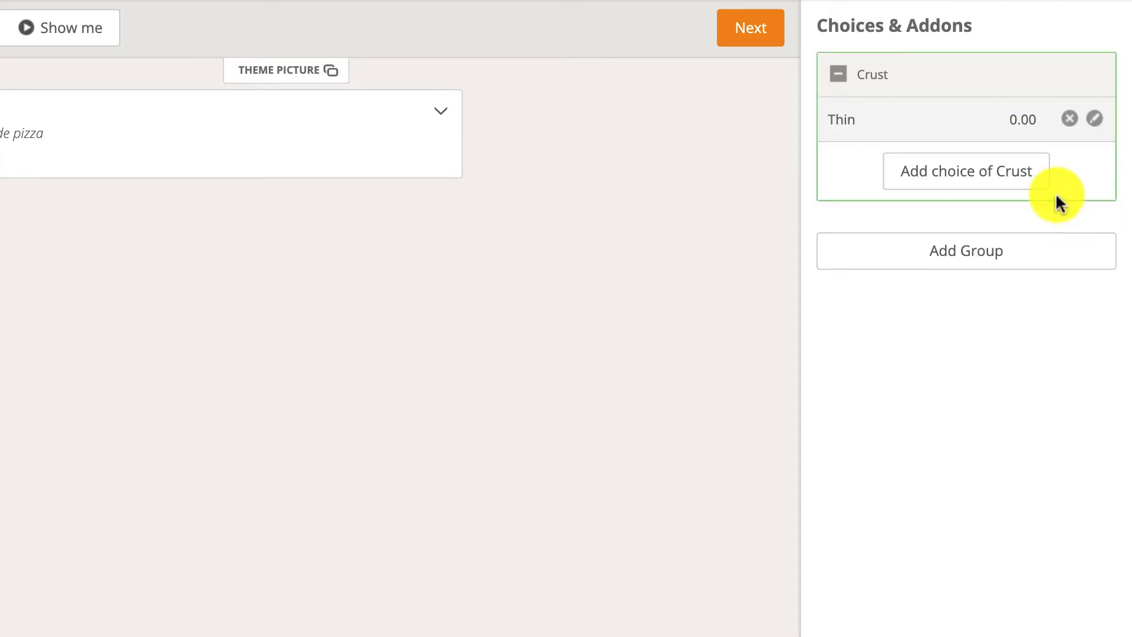
# Add a Thick choice priced 0 to the Crust group and save it.
pyautogui.click(994, 179)
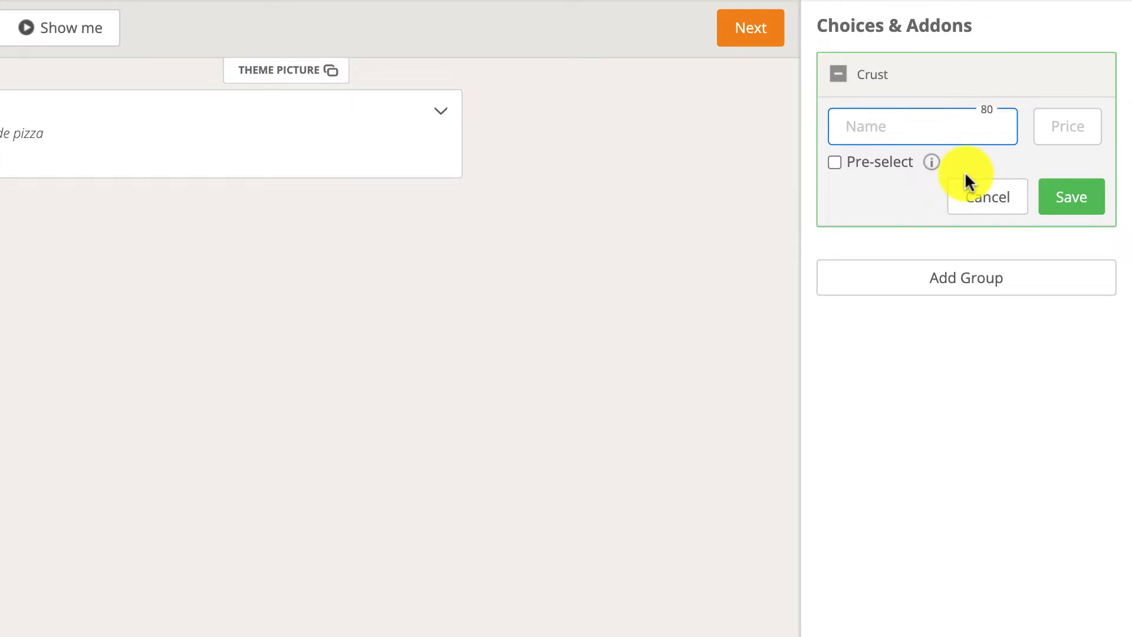
pyautogui.write('Thick')
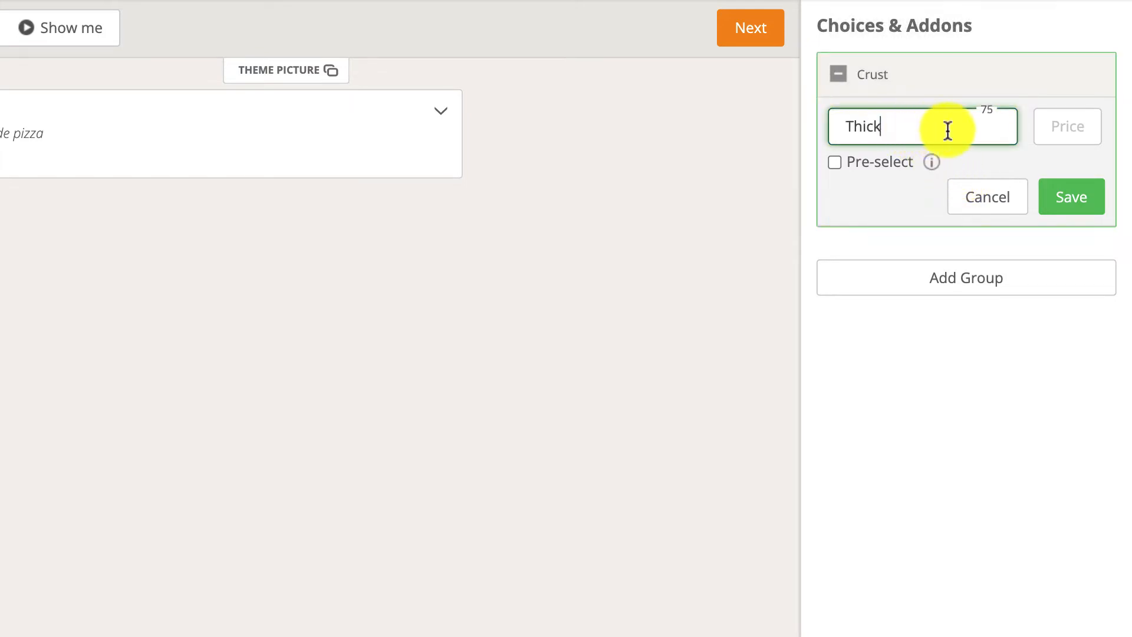
pyautogui.click(1051, 127)
pyautogui.write('0')
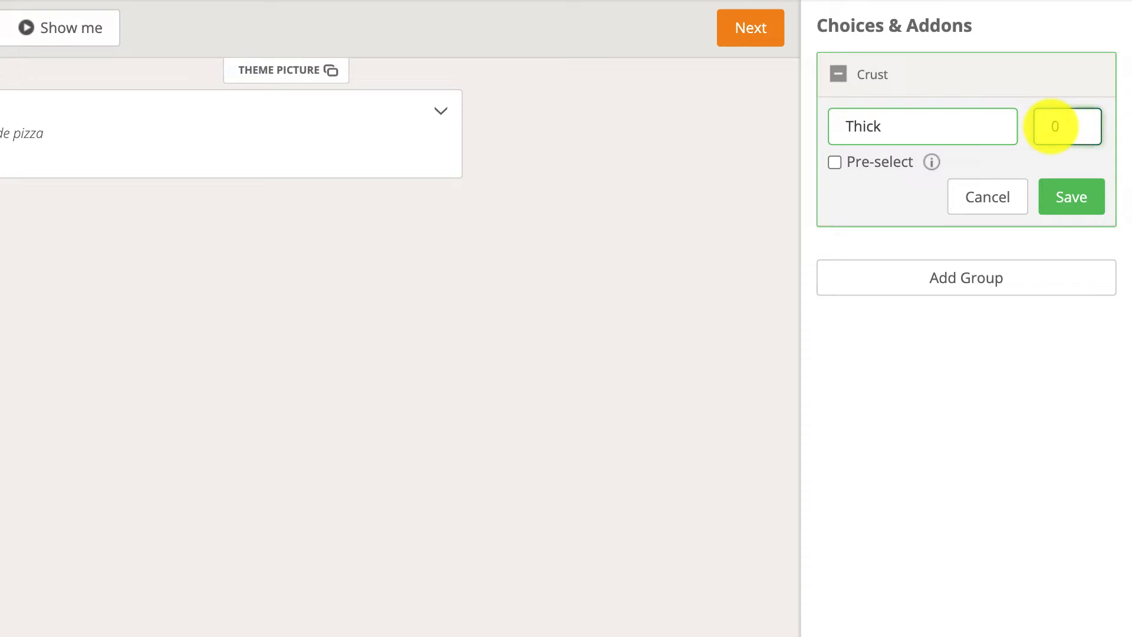
pyautogui.click(1069, 195)
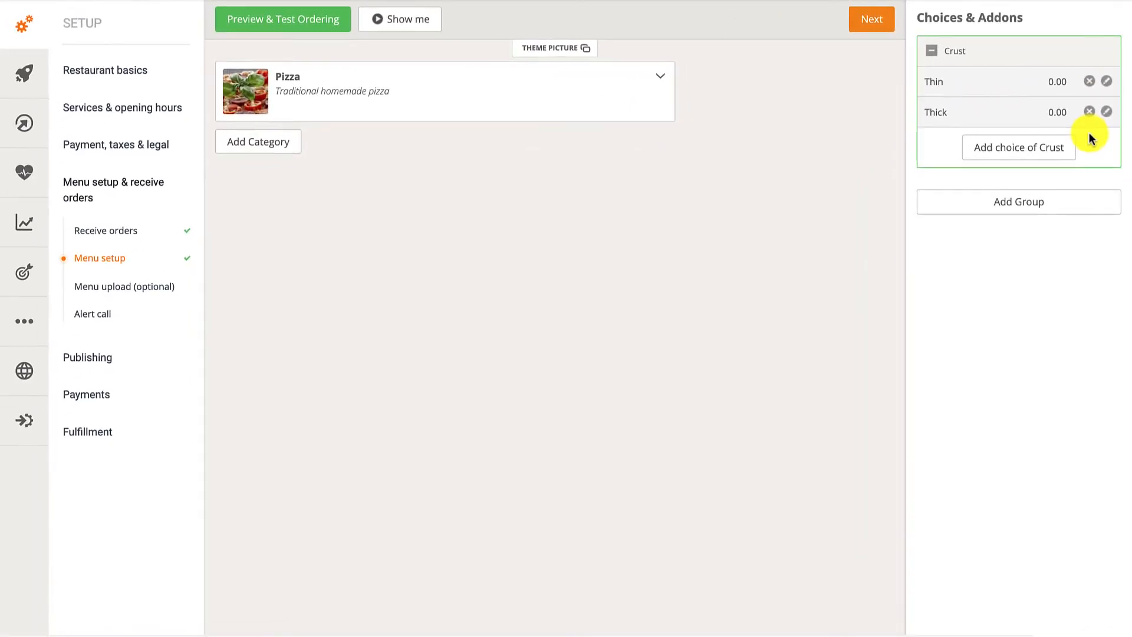
# Assign the Crust group to the whole Pizza category.
pyautogui.moveTo(1024, 52)
pyautogui.moveTo(1024, 54); pyautogui.dragTo(527, 83)
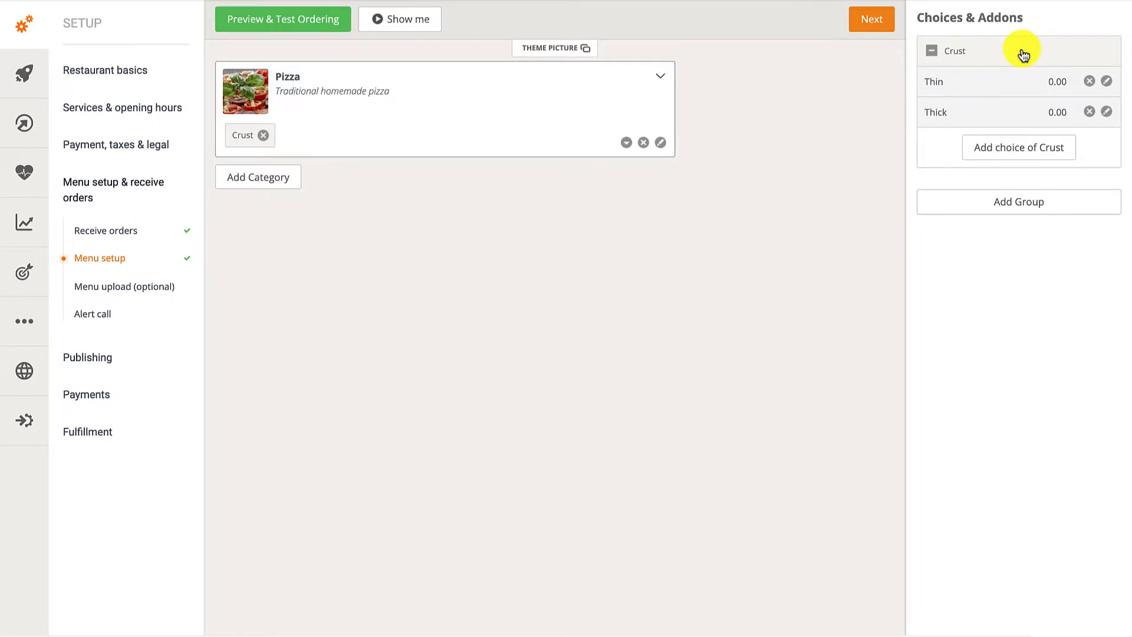
# Assign the Crust group to the Pizza Supreme item and to its Small size, then collapse the Pizza category.
pyautogui.click(523, 88)
pyautogui.moveTo(1010, 51); pyautogui.dragTo(532, 188)
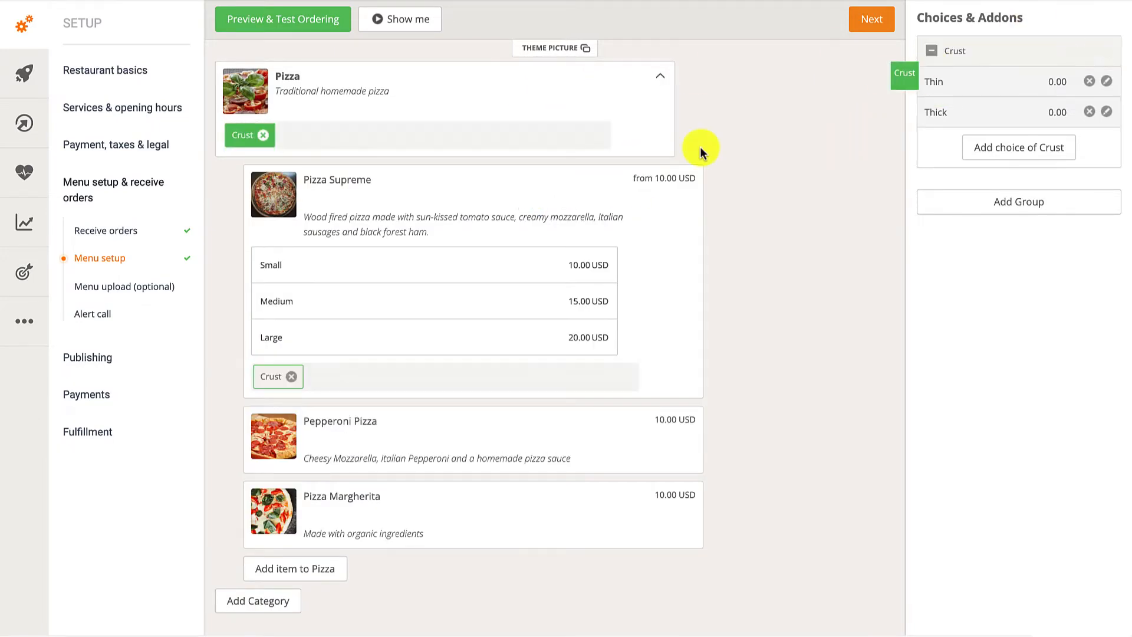
pyautogui.moveTo(700, 150); pyautogui.dragTo(437, 268)
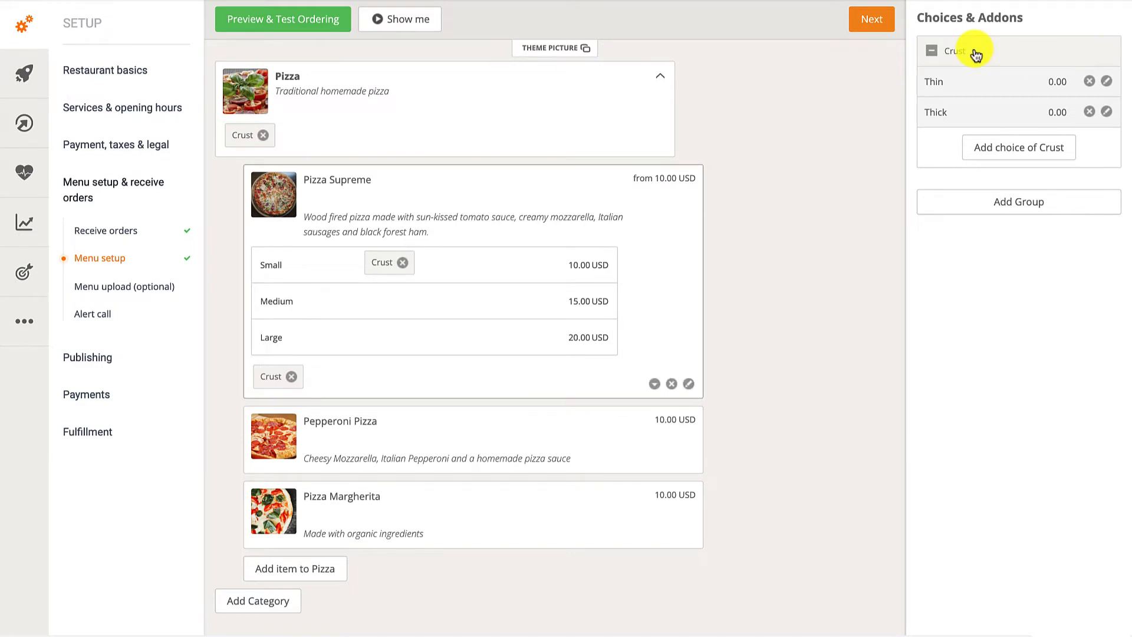
pyautogui.click(526, 82)
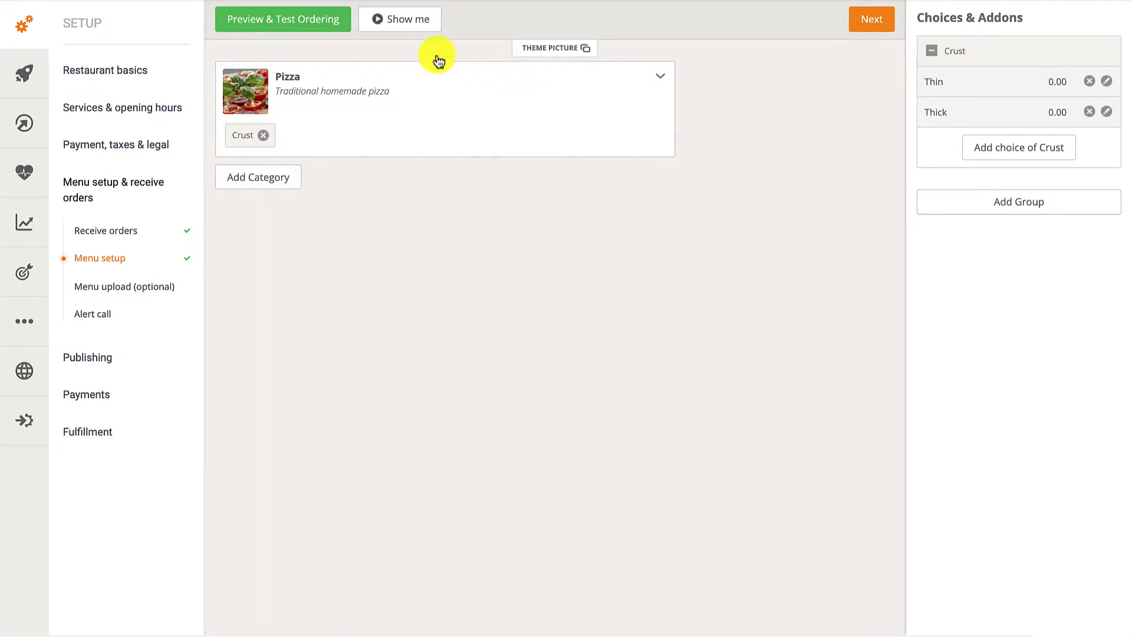
# Preview the ordering page and try Pizza Supreme with the Small size and the Thin and Thick crust choices.
pyautogui.click(323, 30)
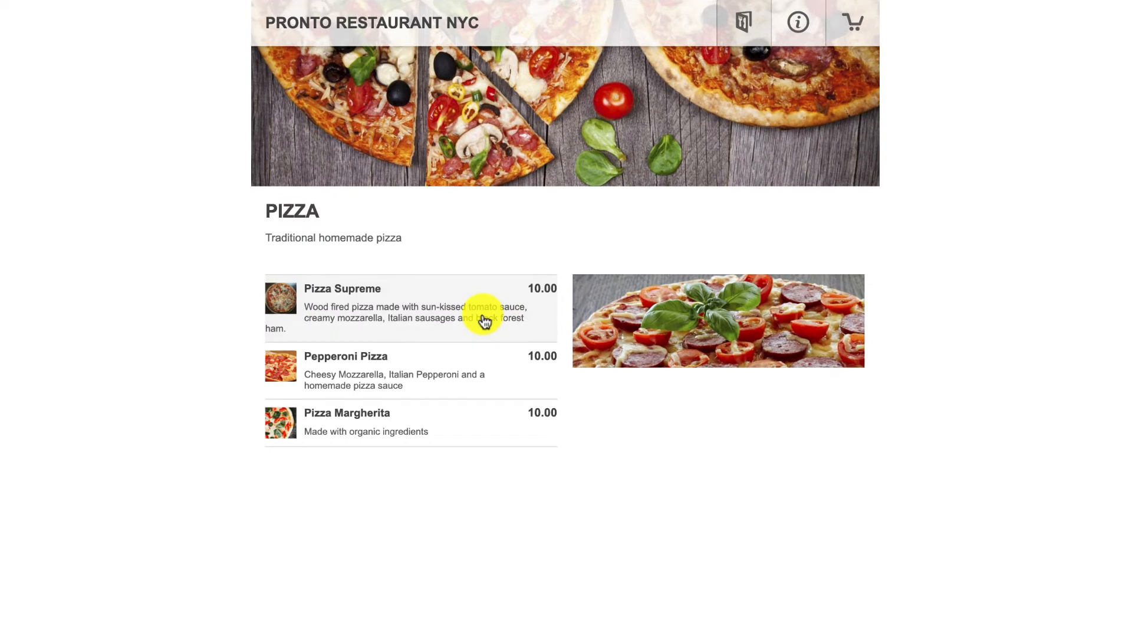
pyautogui.click(482, 315)
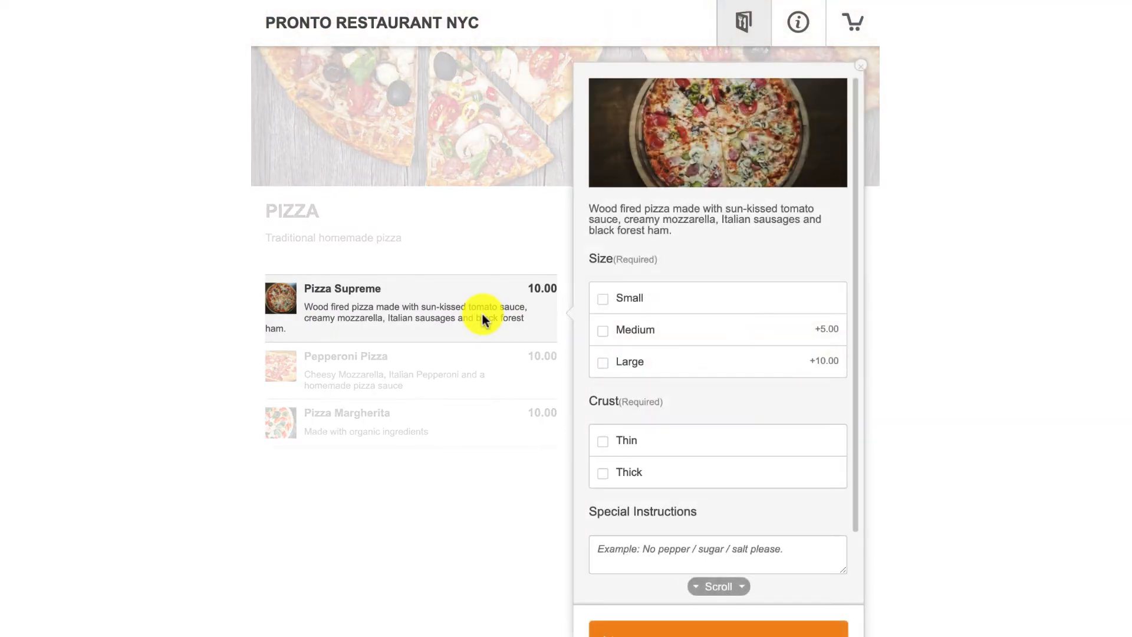
pyautogui.click(602, 300)
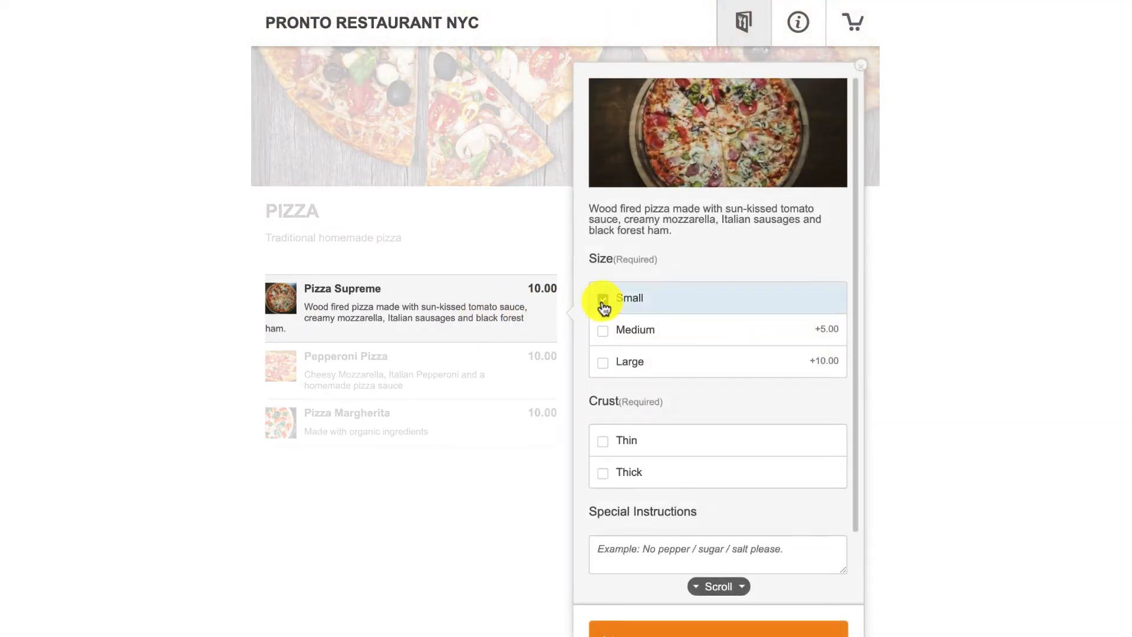
pyautogui.click(604, 443)
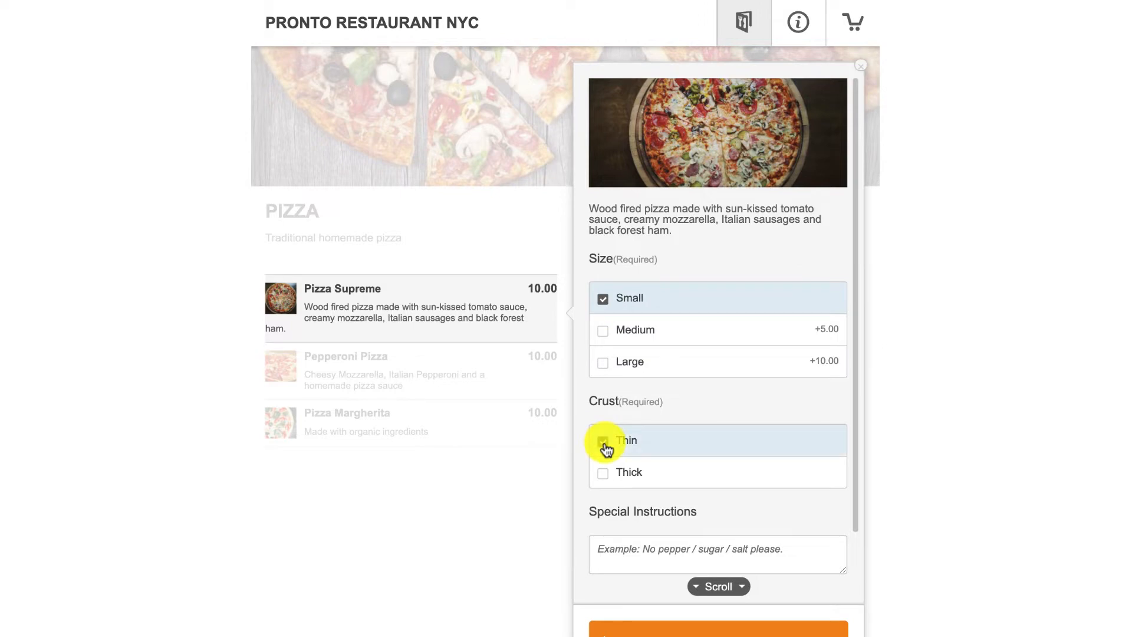
pyautogui.click(604, 476)
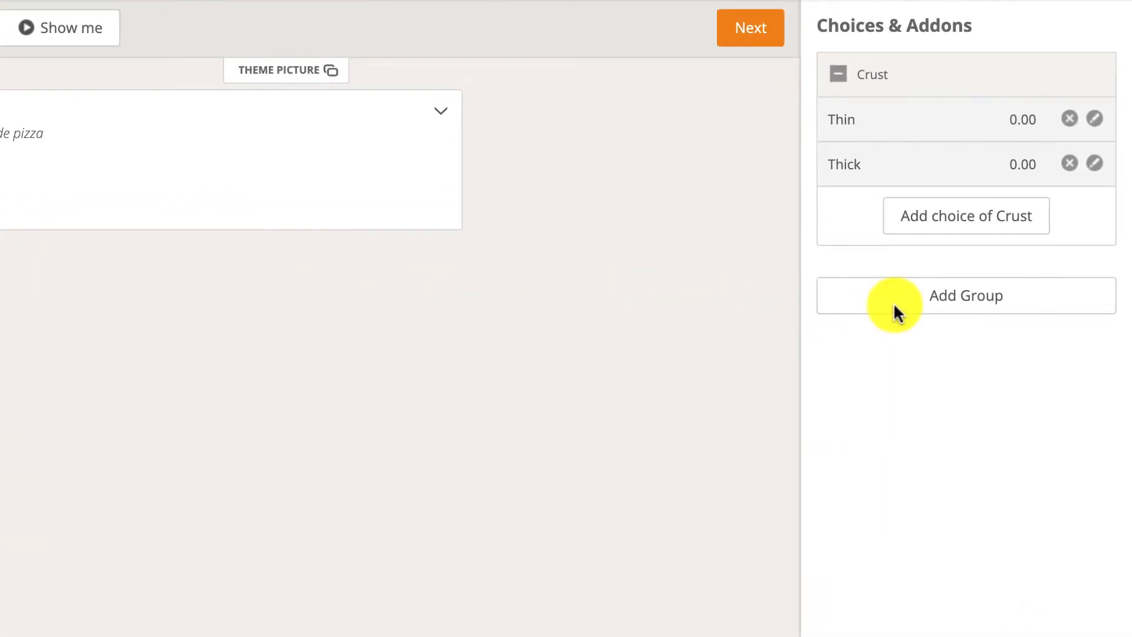
# Create an optional choices group named Toppings and save it.
pyautogui.click(906, 309)
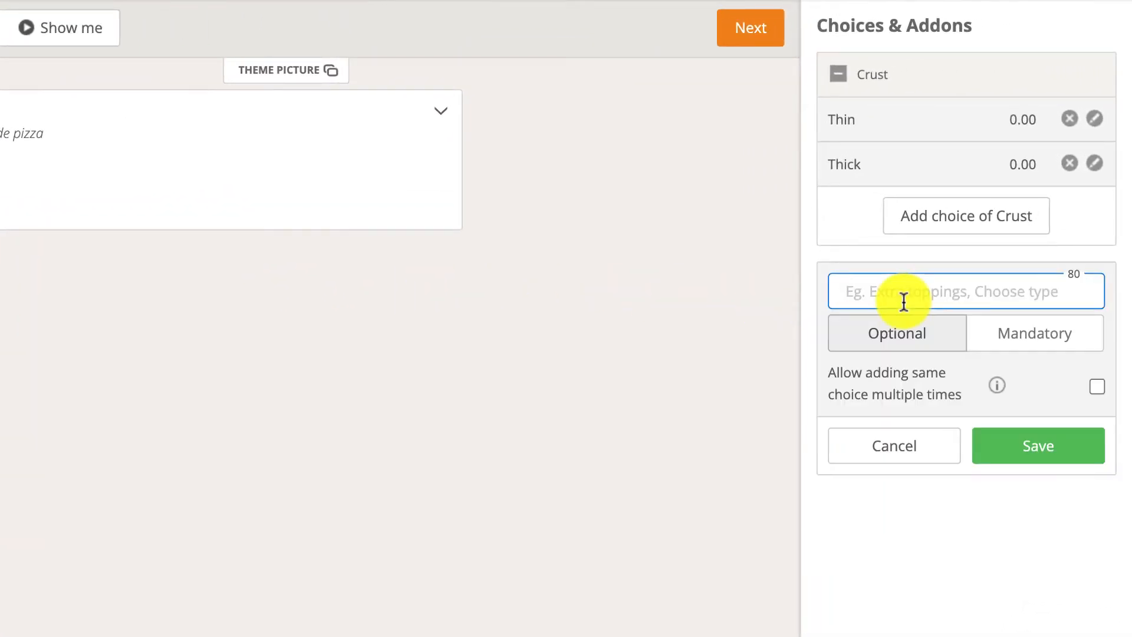
pyautogui.write('Toppings')
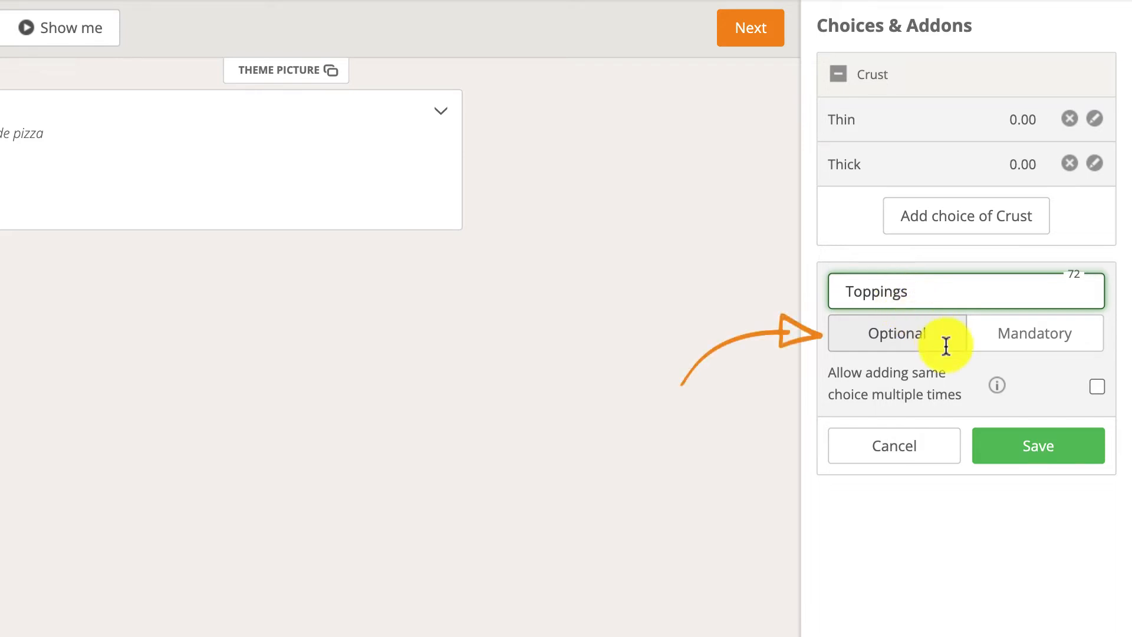
pyautogui.click(1036, 444)
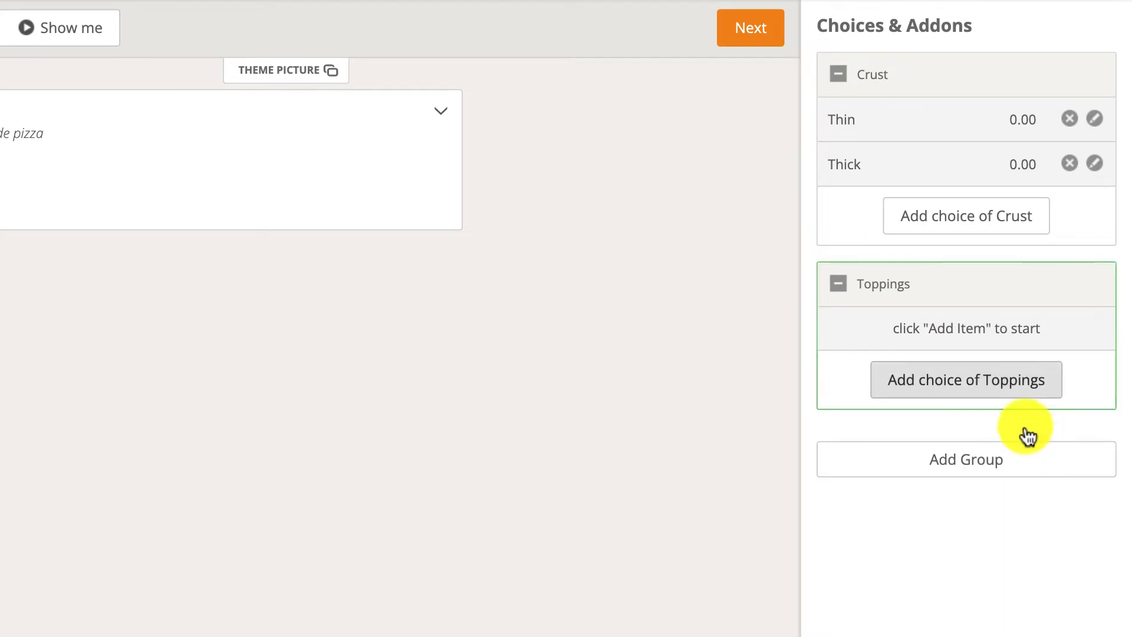
# Add a Mushrooms choice priced 0.20 to the Toppings group and save it.
pyautogui.click(1001, 395)
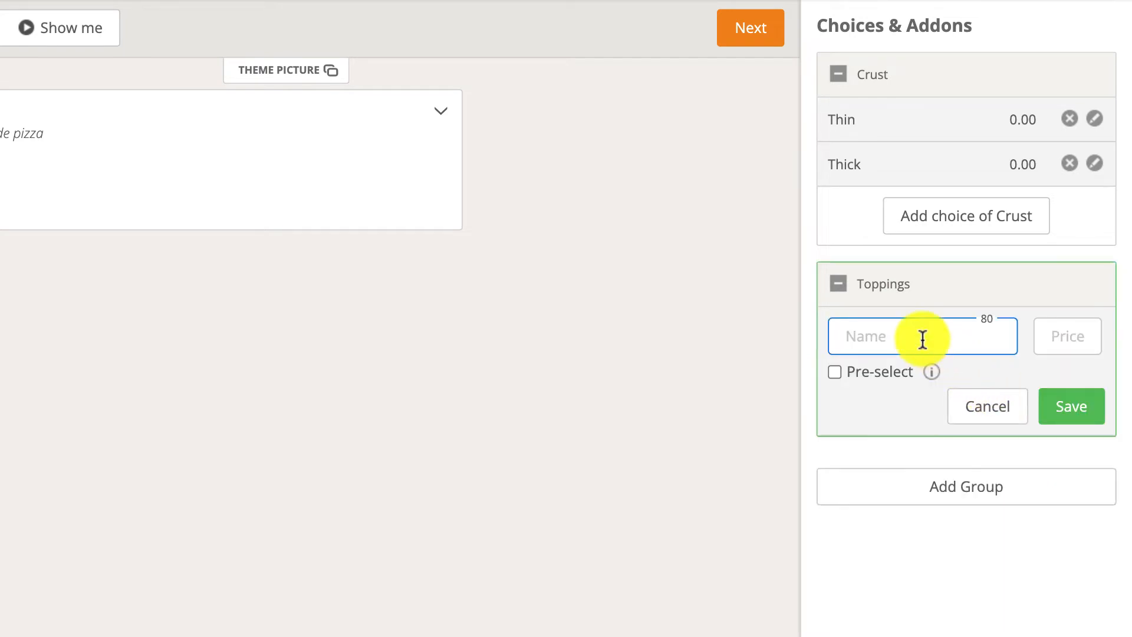
pyautogui.write('Mushrooms')
pyautogui.press('Tab')
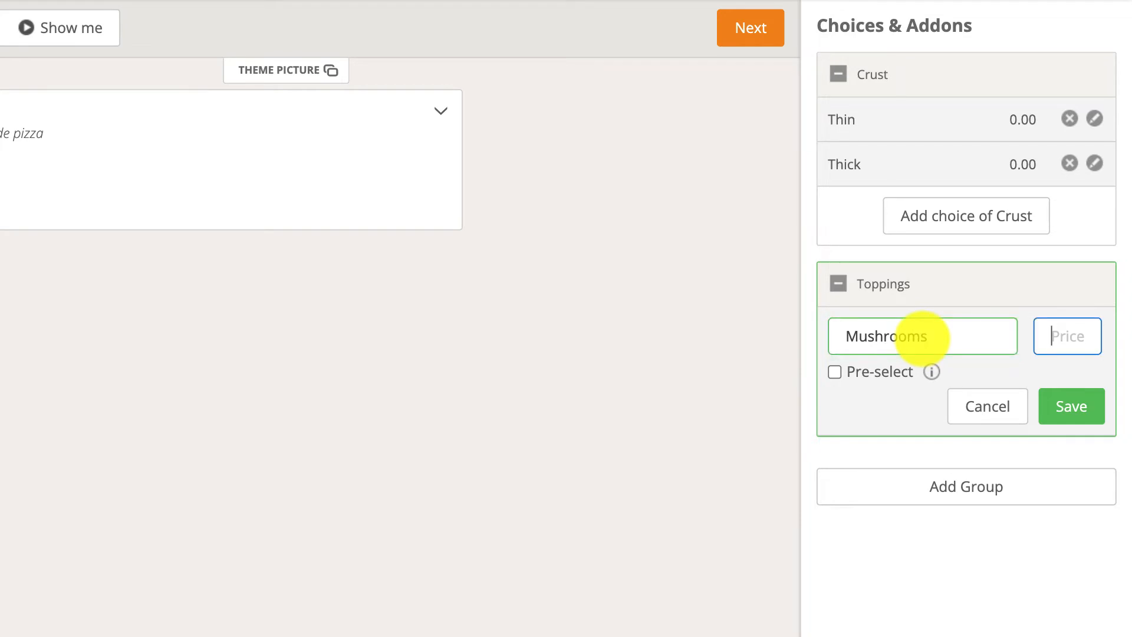
pyautogui.write('.20')
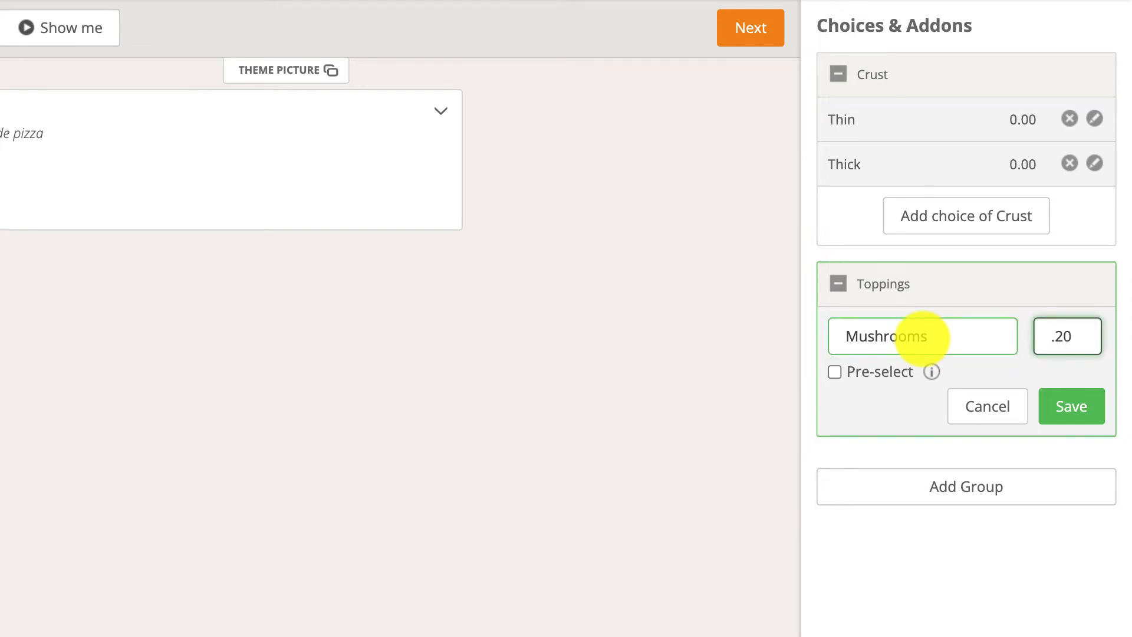
pyautogui.click(1056, 405)
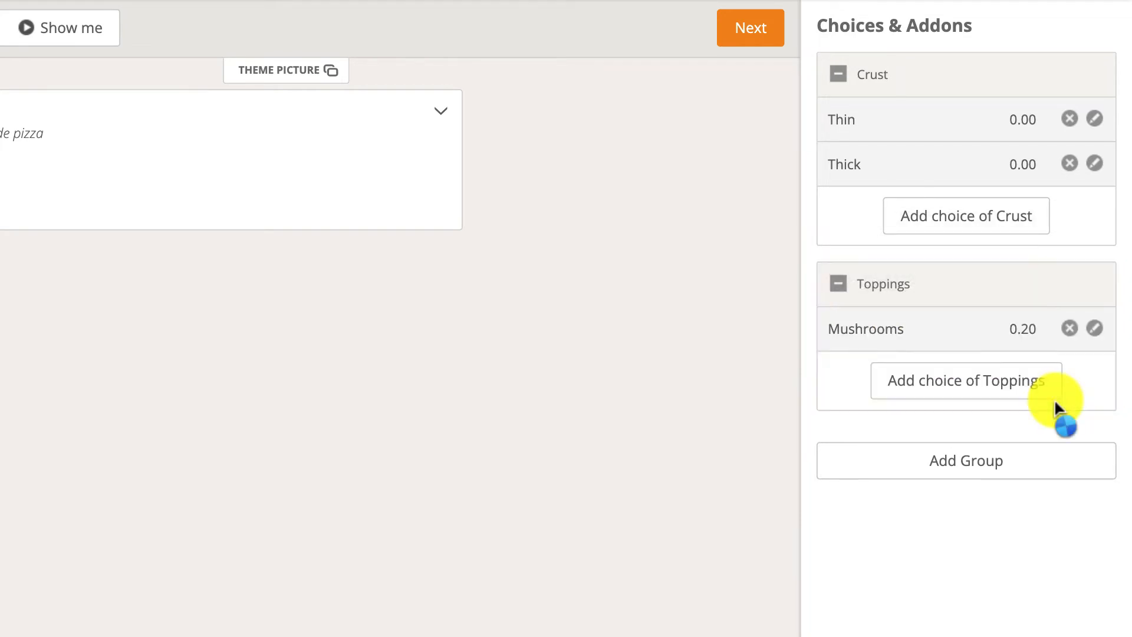
# Add a Peppers choice priced 0.30 to the Toppings group and save it.
pyautogui.click(1055, 396)
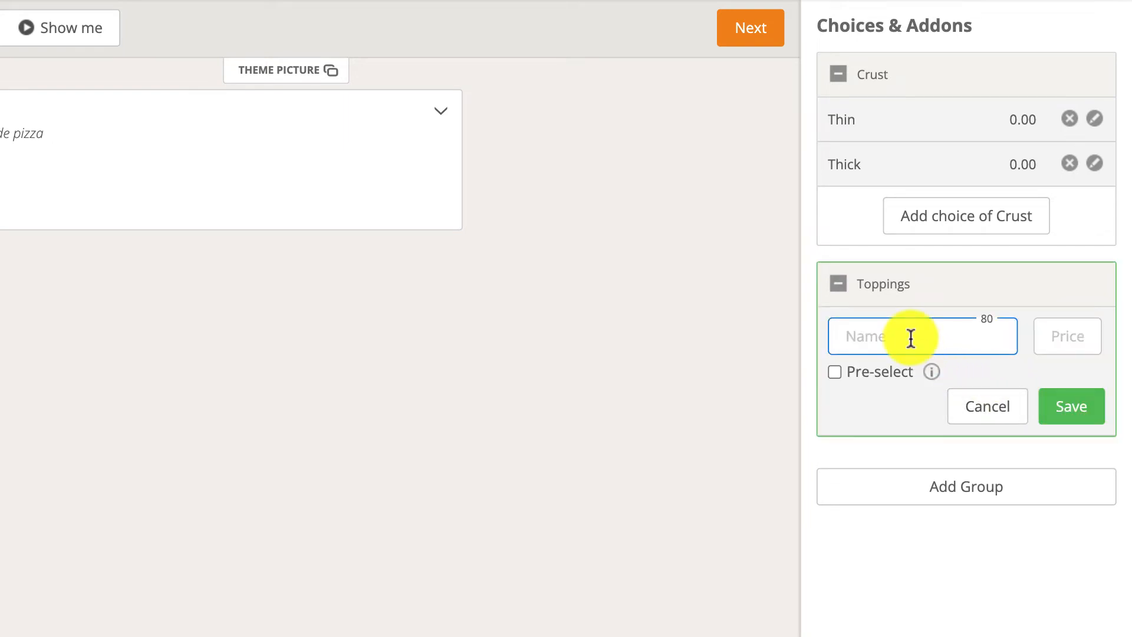
pyautogui.write('Peppers')
pyautogui.press('Tab')
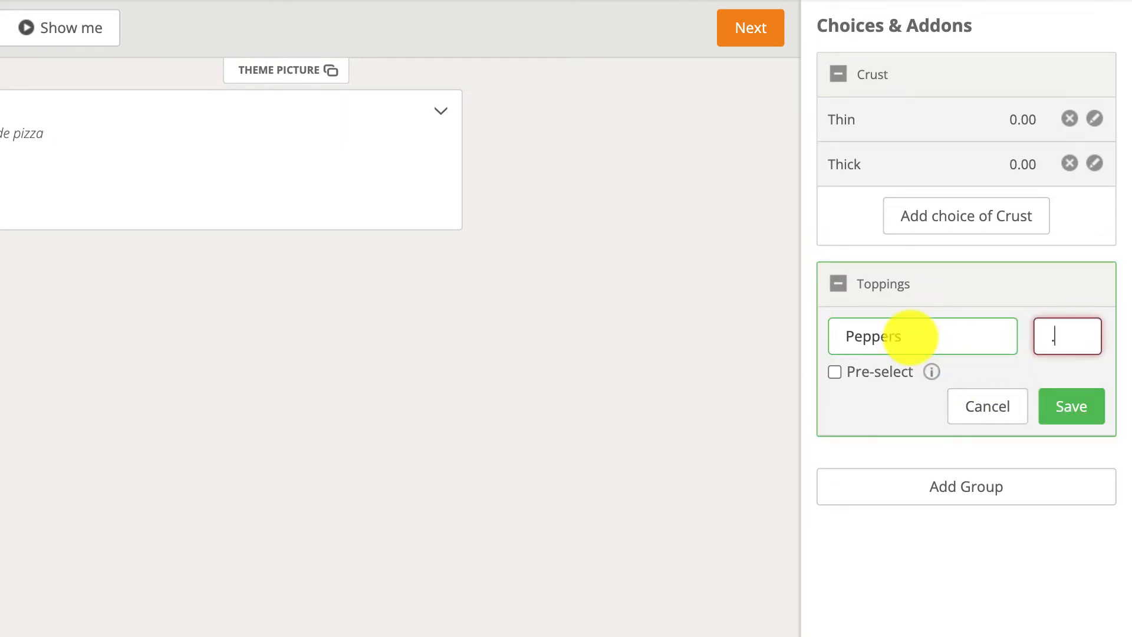
pyautogui.write('.30')
pyautogui.click(1067, 405)
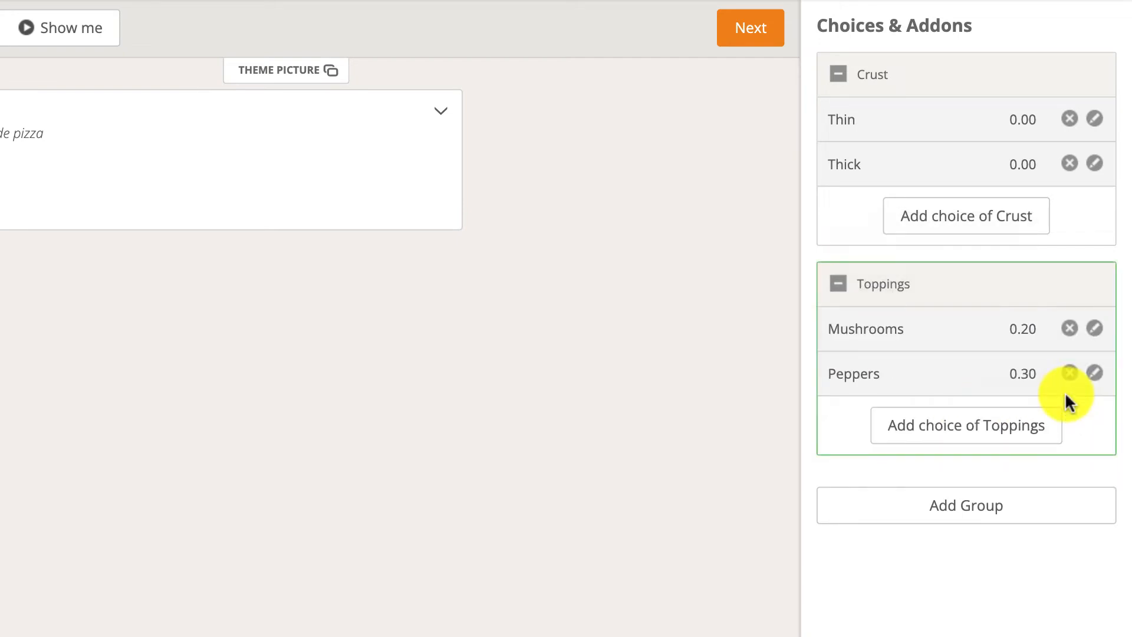
# Add a Ham choice priced 0.40 to the Toppings group and save it.
pyautogui.click(1044, 422)
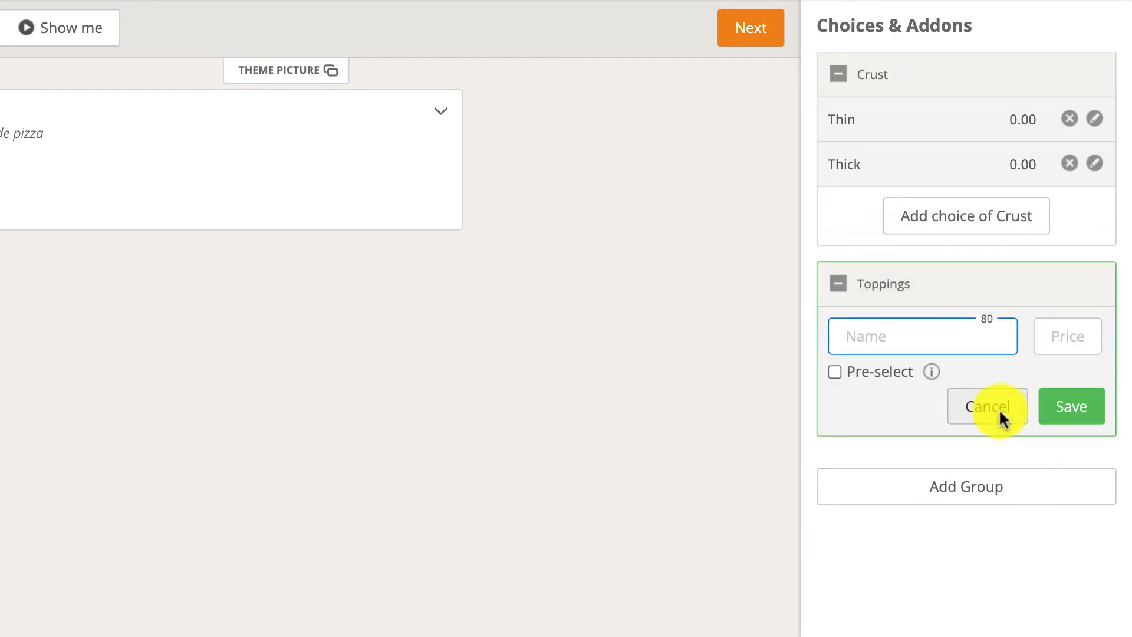
pyautogui.write('Ham')
pyautogui.press('Tab')
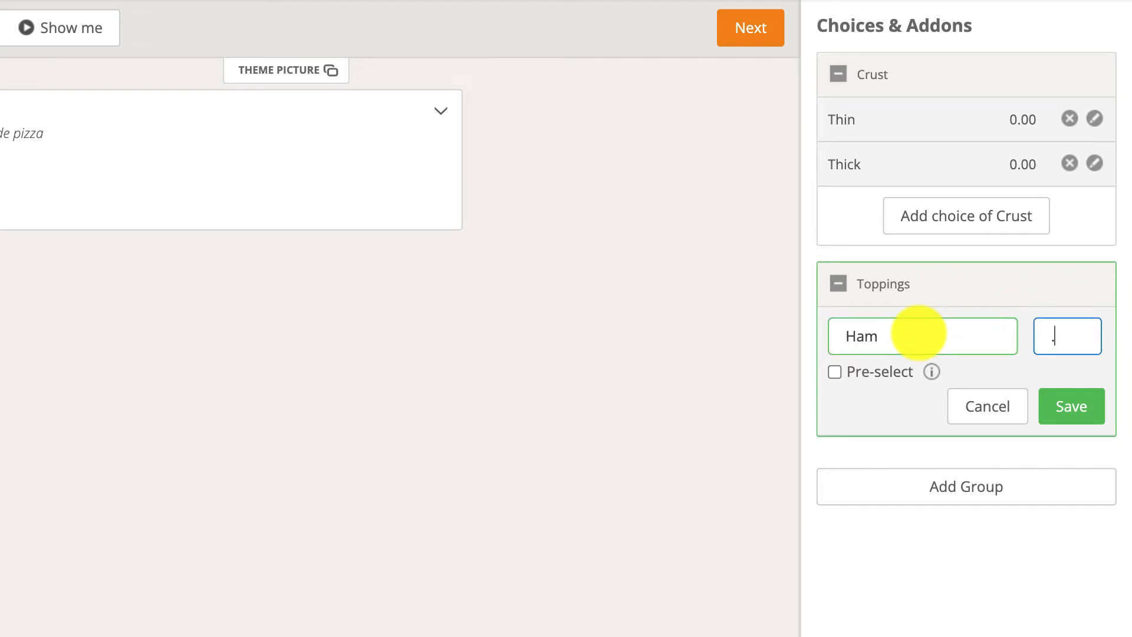
pyautogui.write('.40')
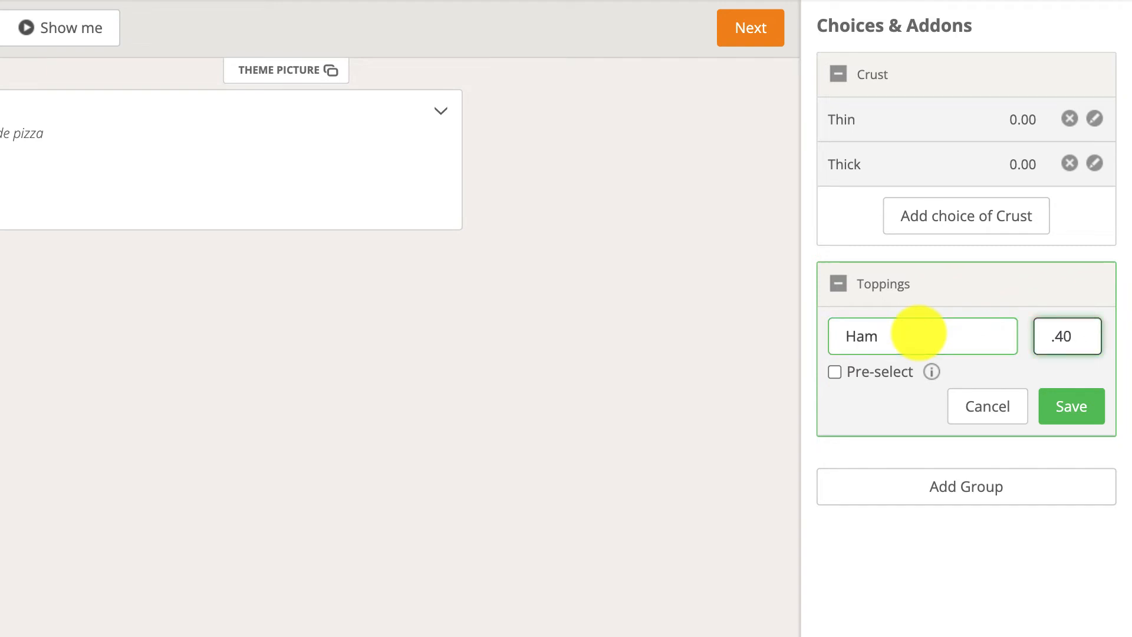
pyautogui.click(1072, 406)
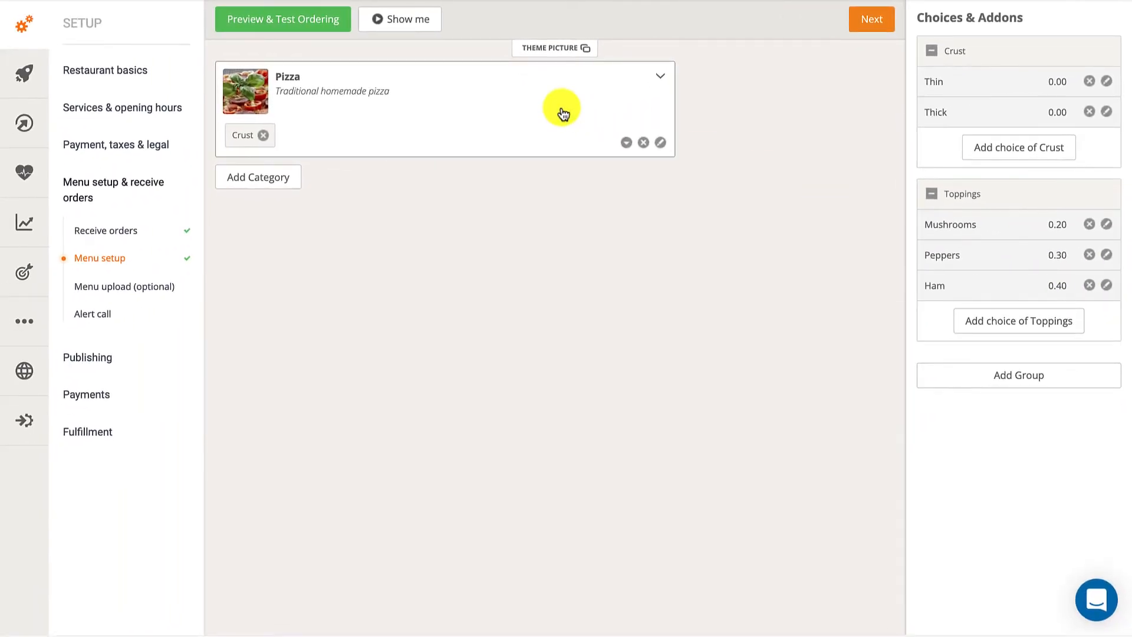
# Expand the Pizza category and assign the Toppings group to the Pizza Supreme item.
pyautogui.click(563, 113)
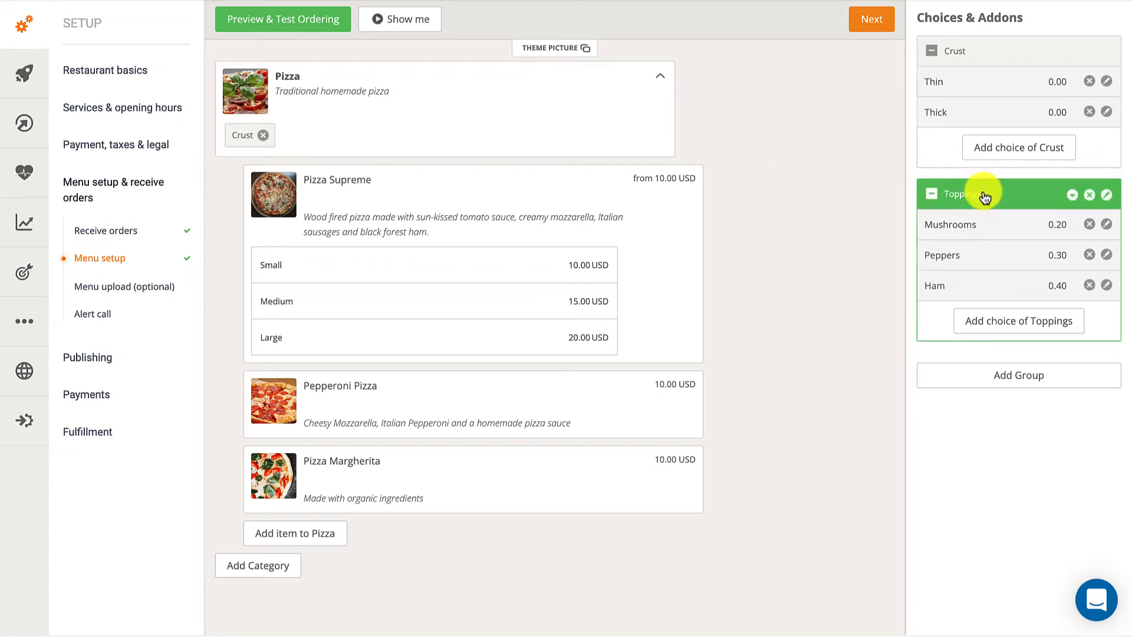
pyautogui.moveTo(932, 195); pyautogui.dragTo(489, 197)
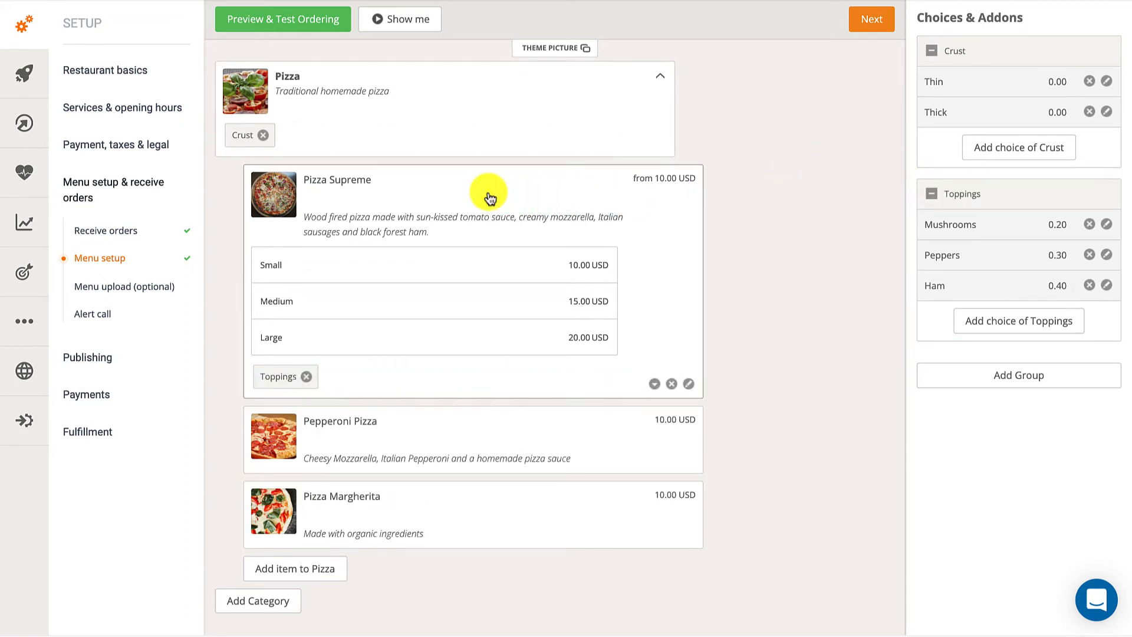
# Preview the ordering menu and test Pizza Supreme with Small size, Thin crust, and Mushrooms, Peppers and Ham toppings.
pyautogui.click(343, 29)
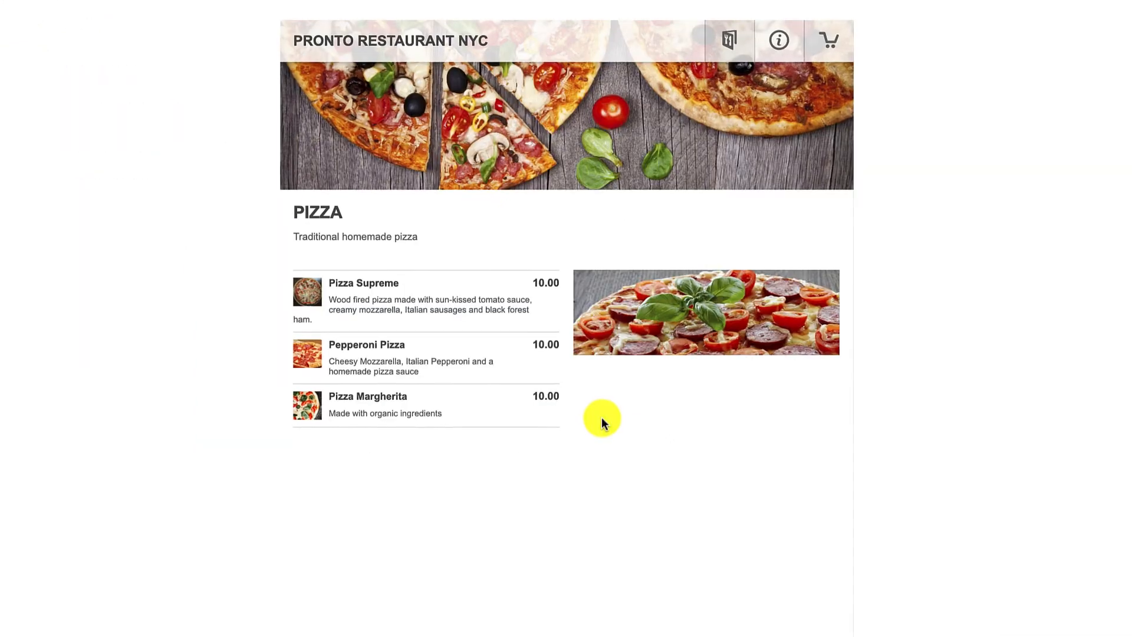
pyautogui.click(449, 313)
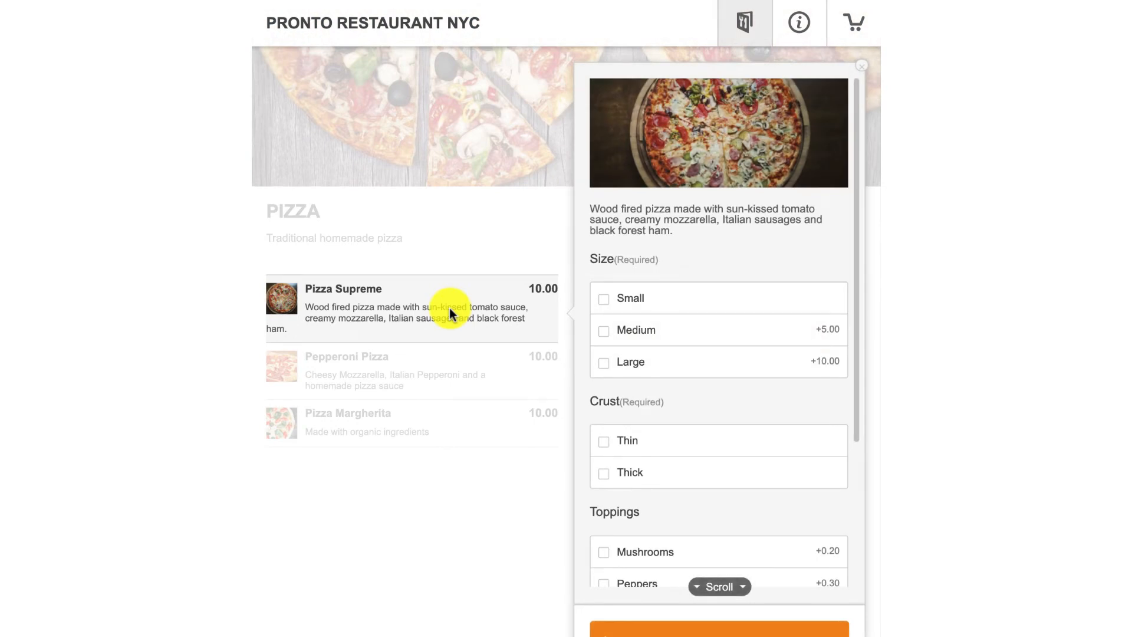
pyautogui.click(604, 305)
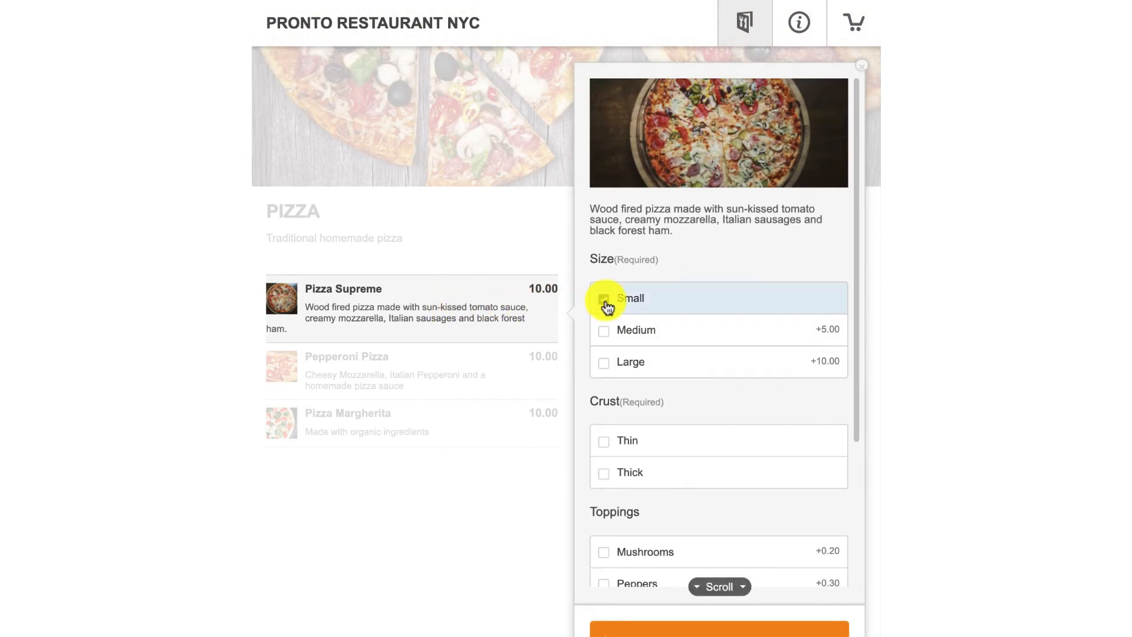
pyautogui.click(608, 447)
pyautogui.scroll(-3, 608, 449)
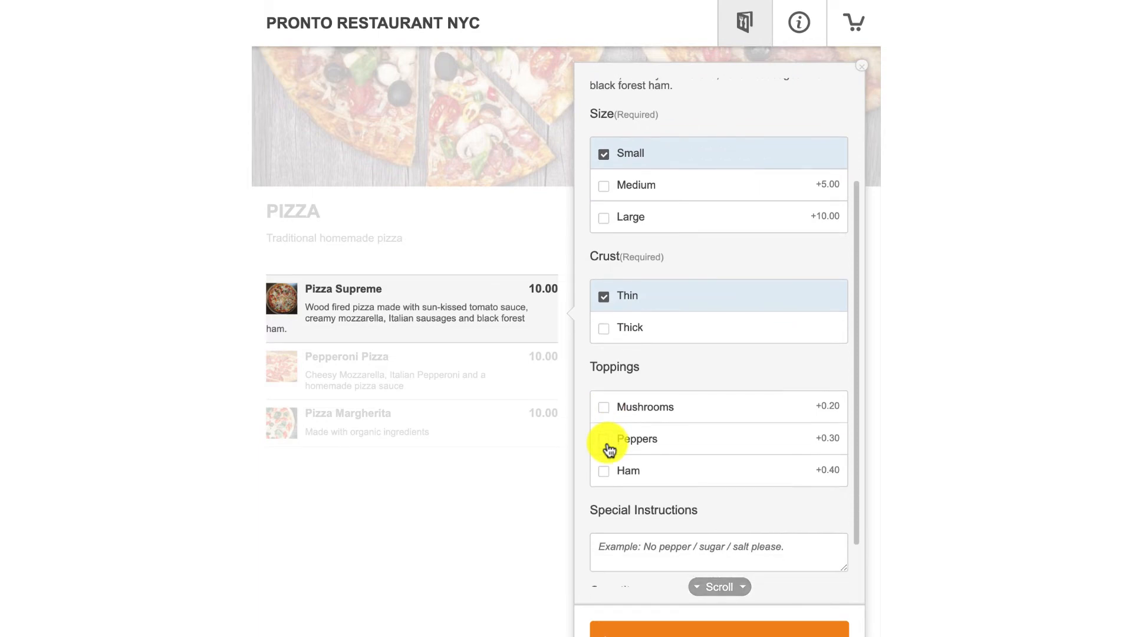
pyautogui.click(606, 407)
pyautogui.click(608, 438)
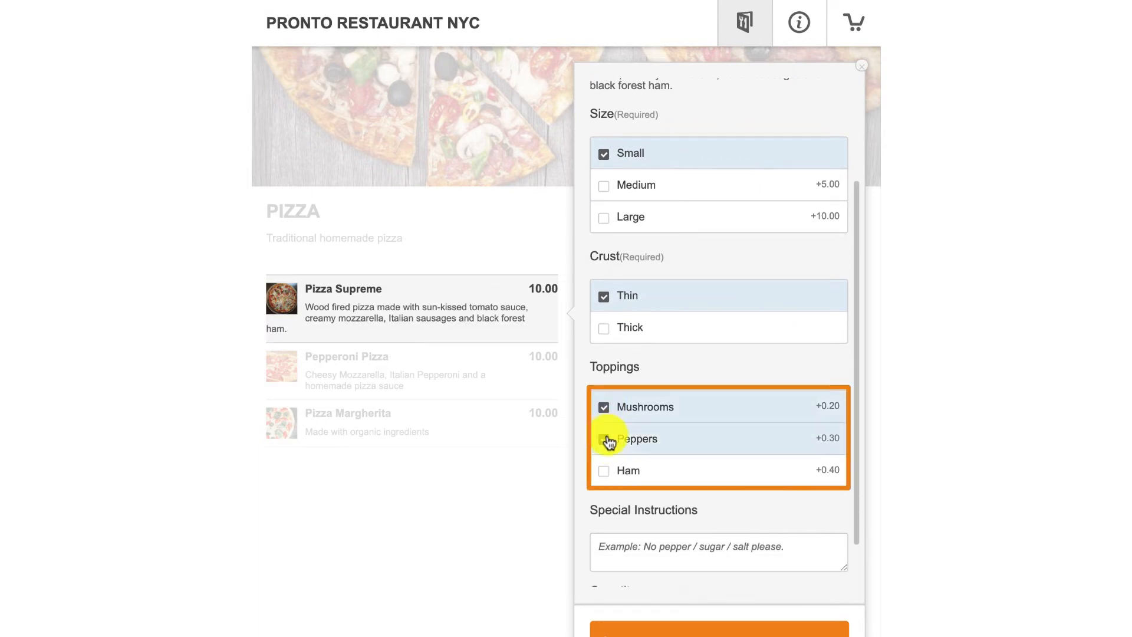
pyautogui.click(606, 474)
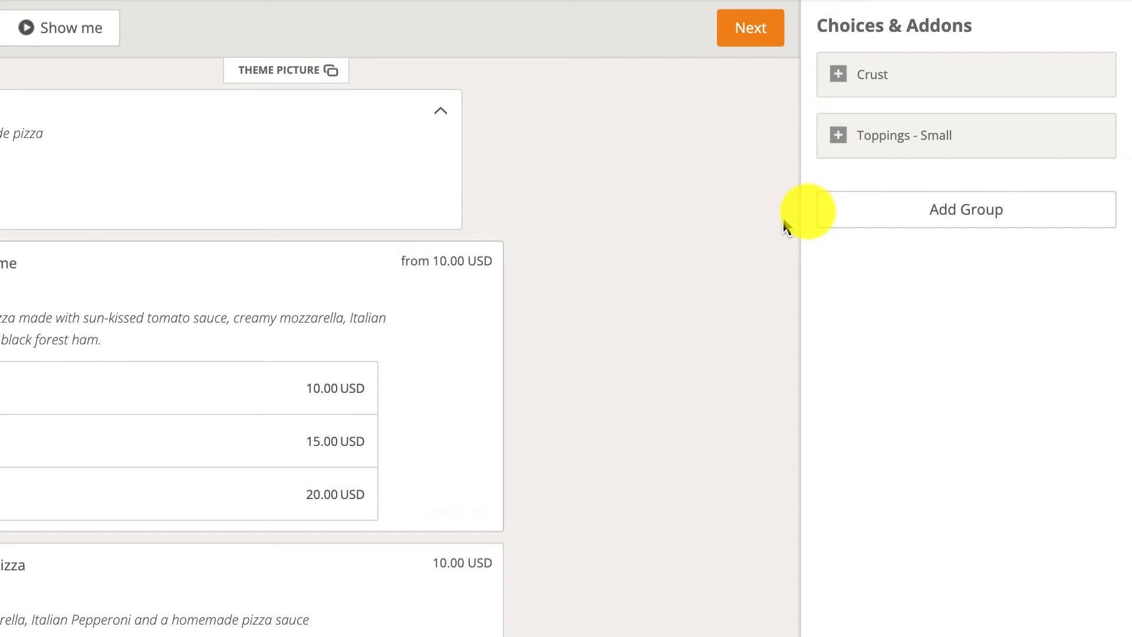
# Duplicate the Toppings - Small group, rename the copy Toppings - Large and save it.
pyautogui.click(1045, 137)
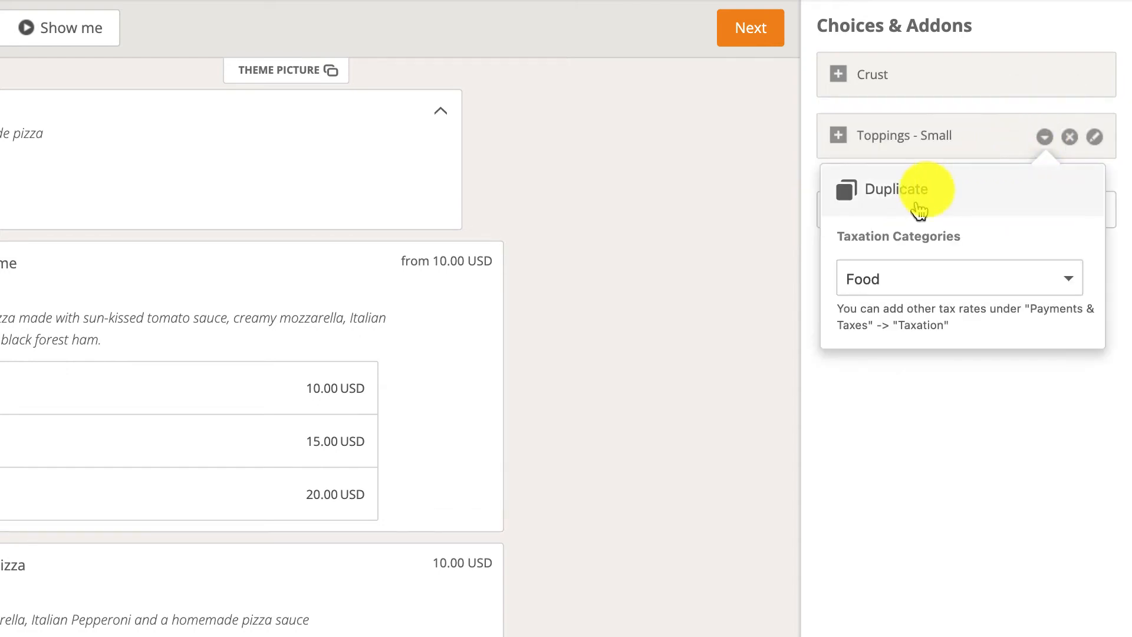
pyautogui.click(919, 207)
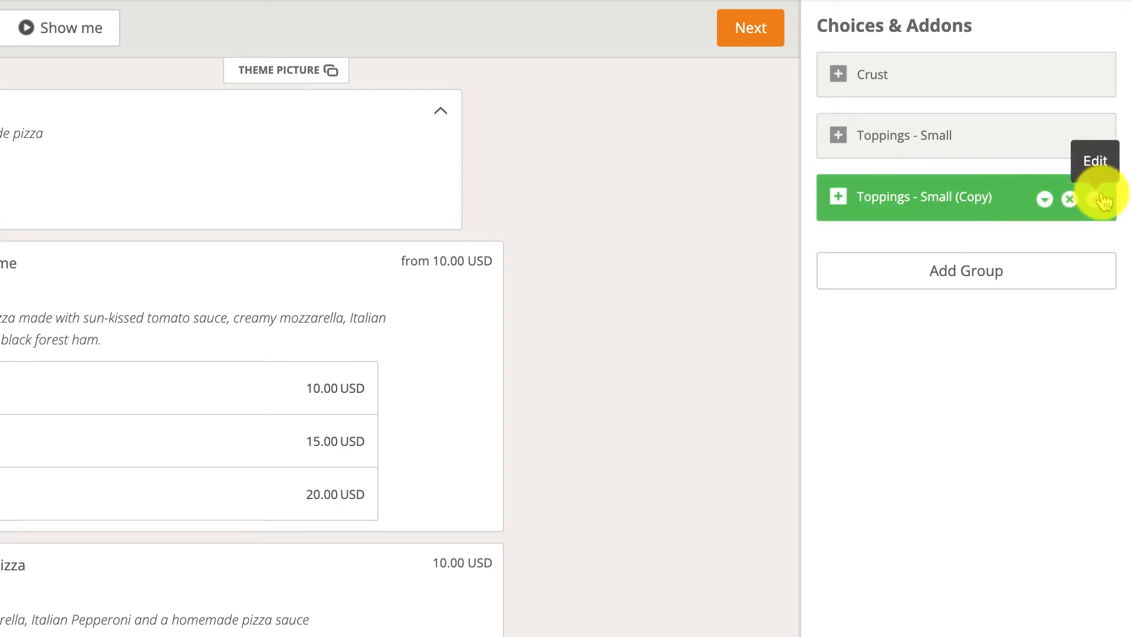
pyautogui.click(1101, 199)
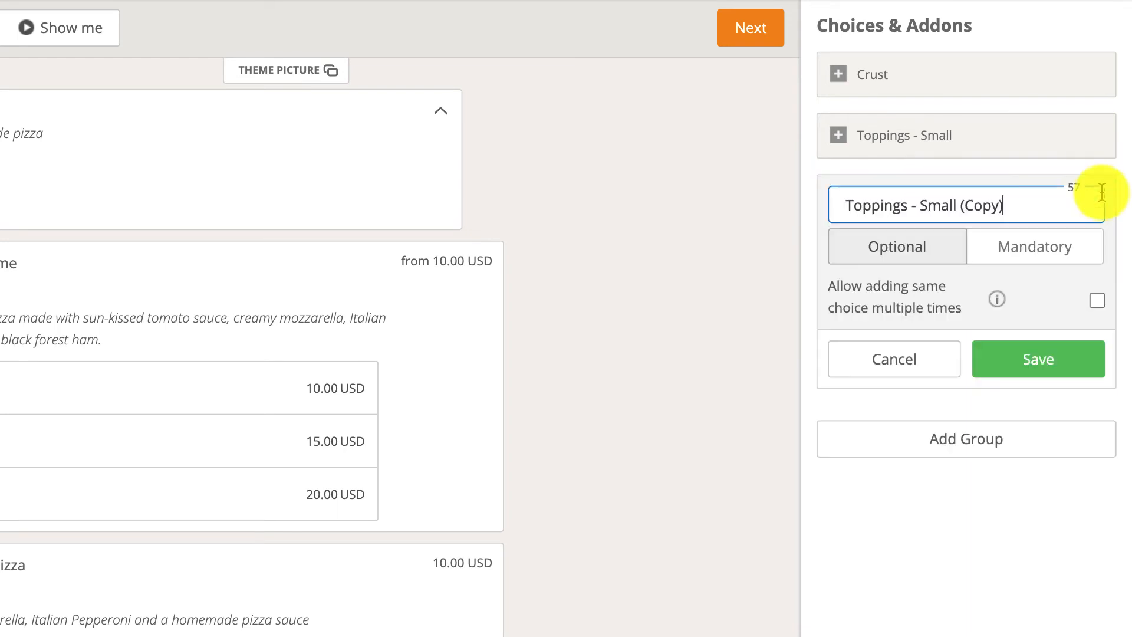
pyautogui.click(1026, 211)
pyautogui.press('BackSpace')
pyautogui.press('BackSpace')
pyautogui.press('BackSpace')
pyautogui.press('BackSpace')
pyautogui.press('BackSpace')
pyautogui.press('BackSpace')
pyautogui.press('BackSpace')
pyautogui.press('BackSpace')
pyautogui.press('BackSpace')
pyautogui.press('BackSpace')
pyautogui.press('BackSpace')
pyautogui.press('BackSpace')
pyautogui.press('BackSpace')
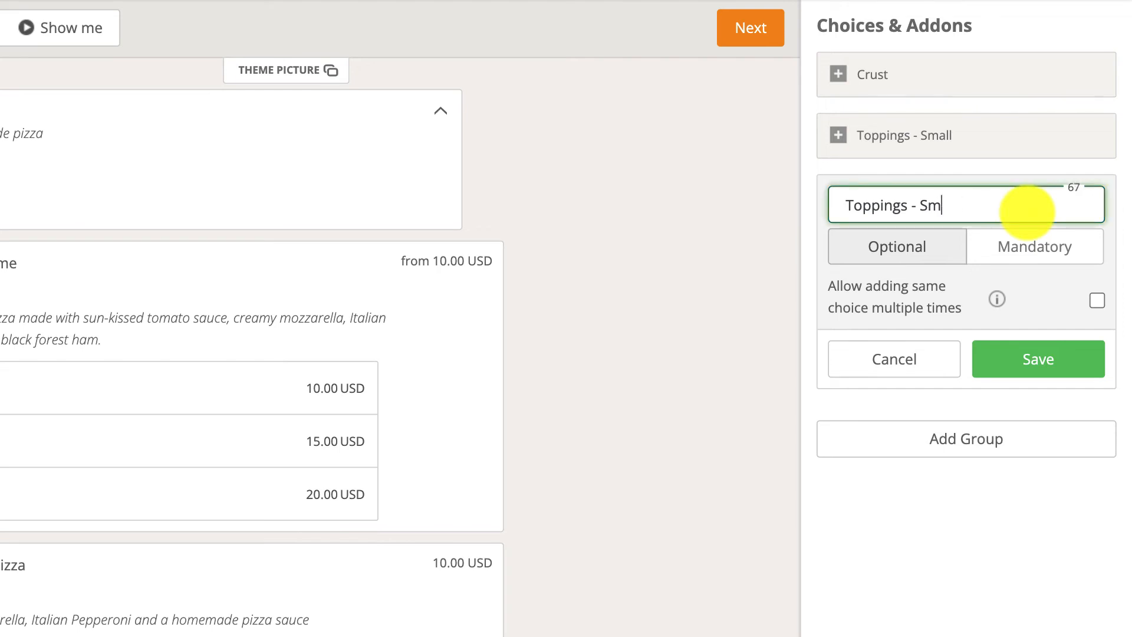
pyautogui.write('Large')
pyautogui.click(1043, 353)
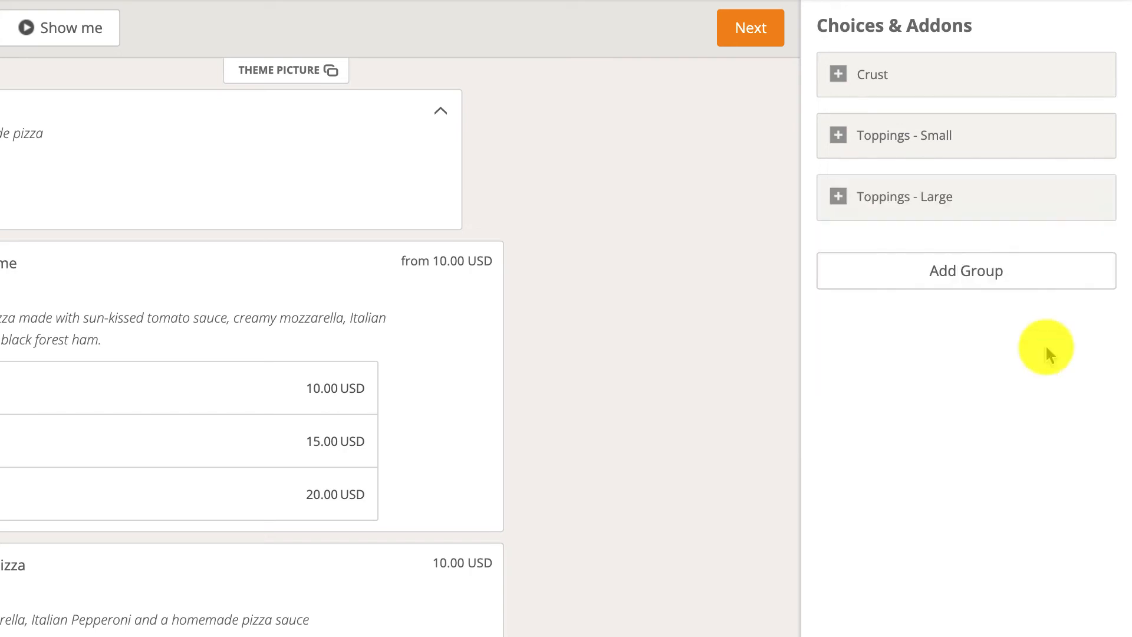
# Set the Mushrooms price in the Toppings - Large group to 0.30 and save it.
pyautogui.click(997, 205)
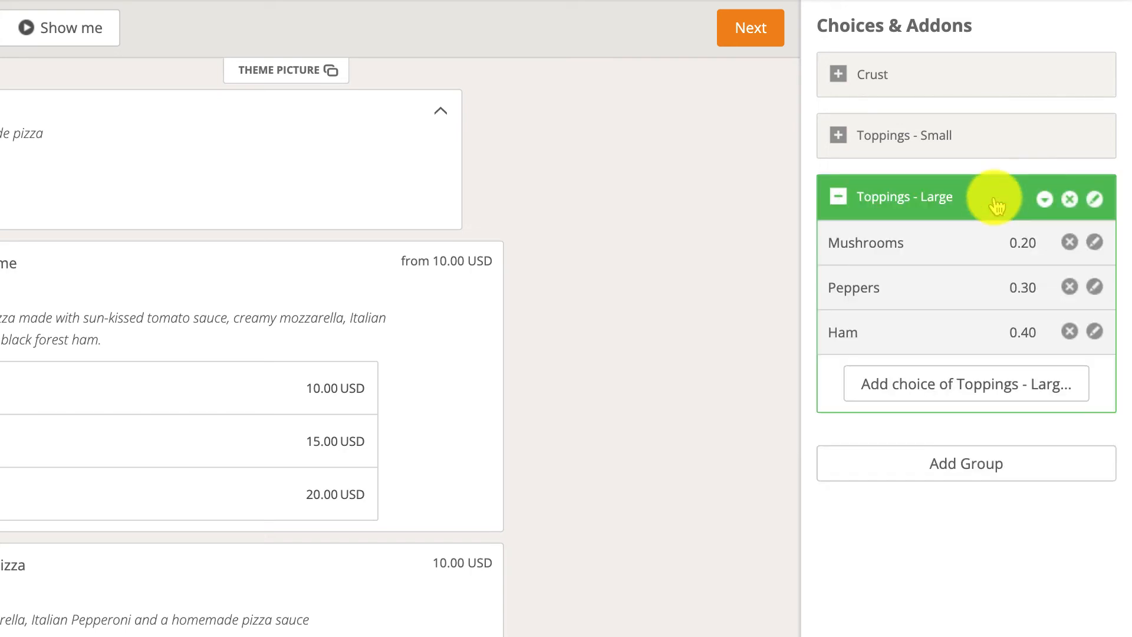
pyautogui.click(1093, 242)
pyautogui.click(1071, 251)
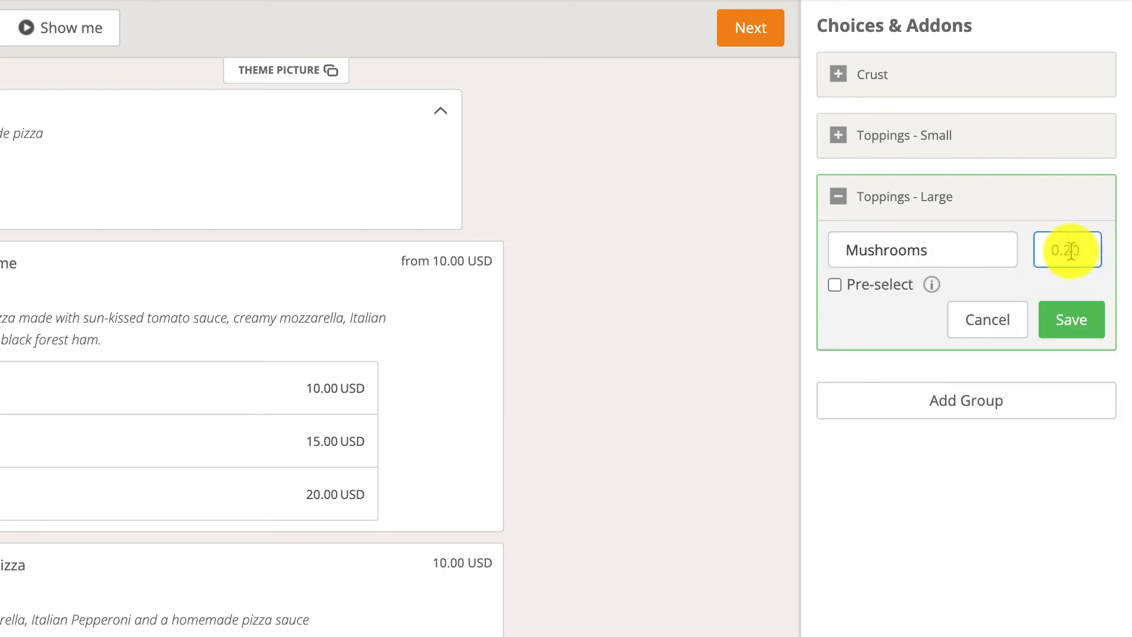
pyautogui.press('BackSpace')
pyautogui.write('30')
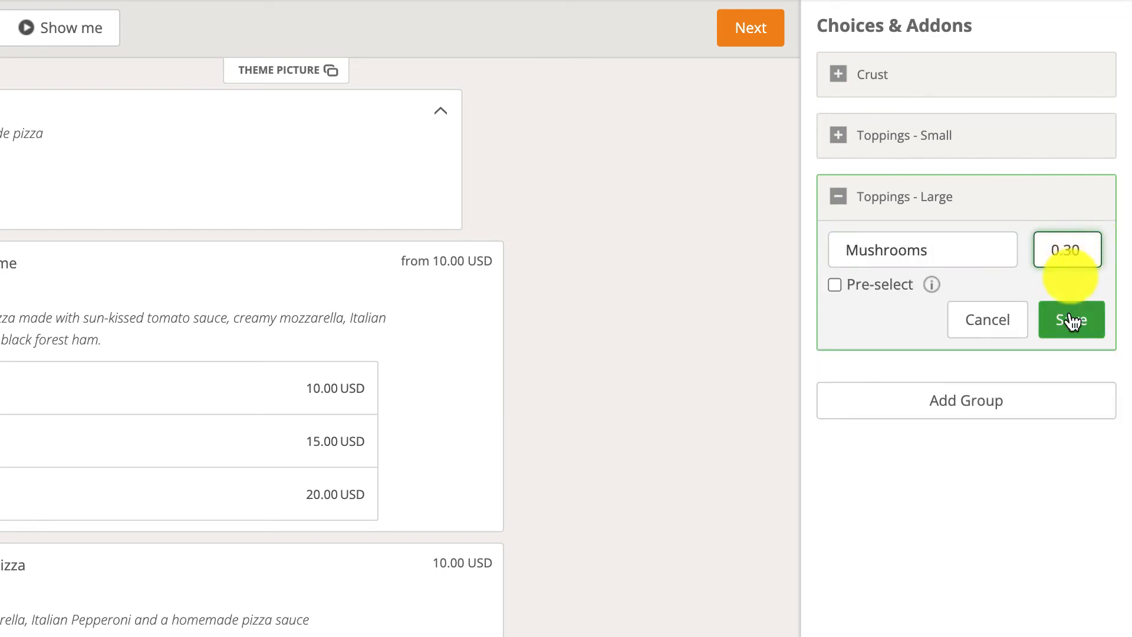
pyautogui.click(1071, 318)
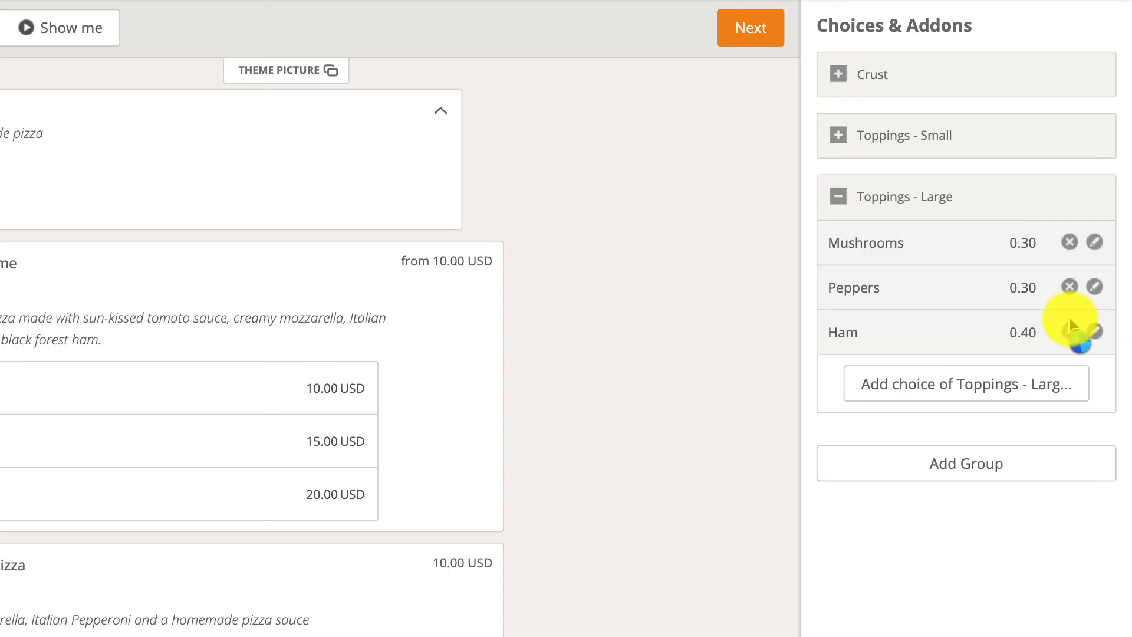
# Set the Peppers price in the Toppings - Large group to 0.40 and save it.
pyautogui.click(1095, 287)
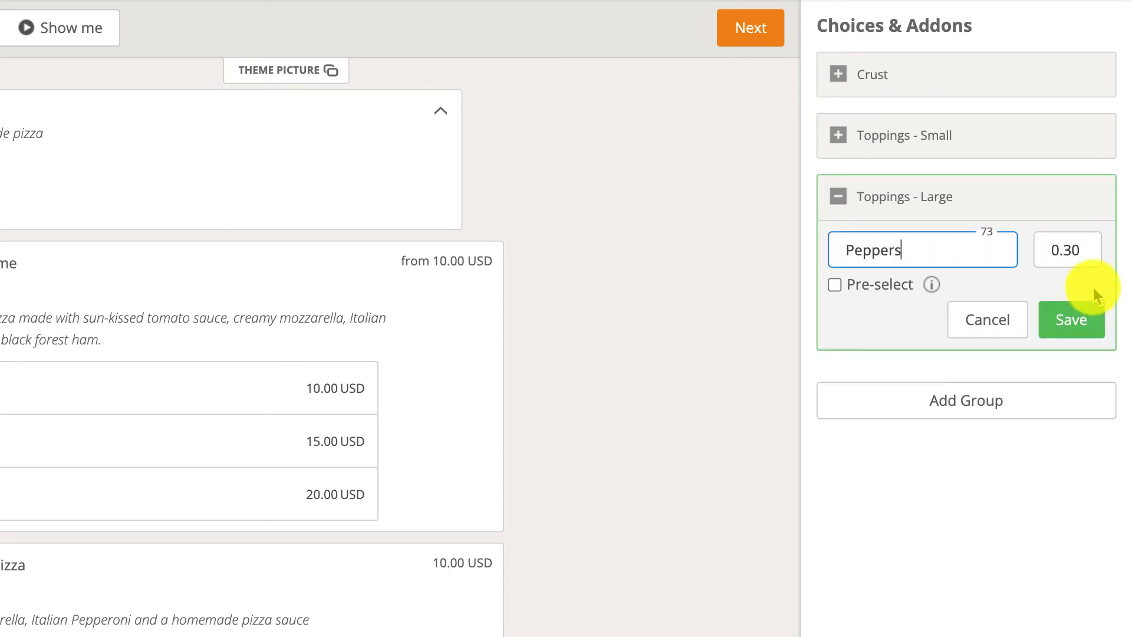
pyautogui.click(1070, 250)
pyautogui.press('BackSpace')
pyautogui.write('4')
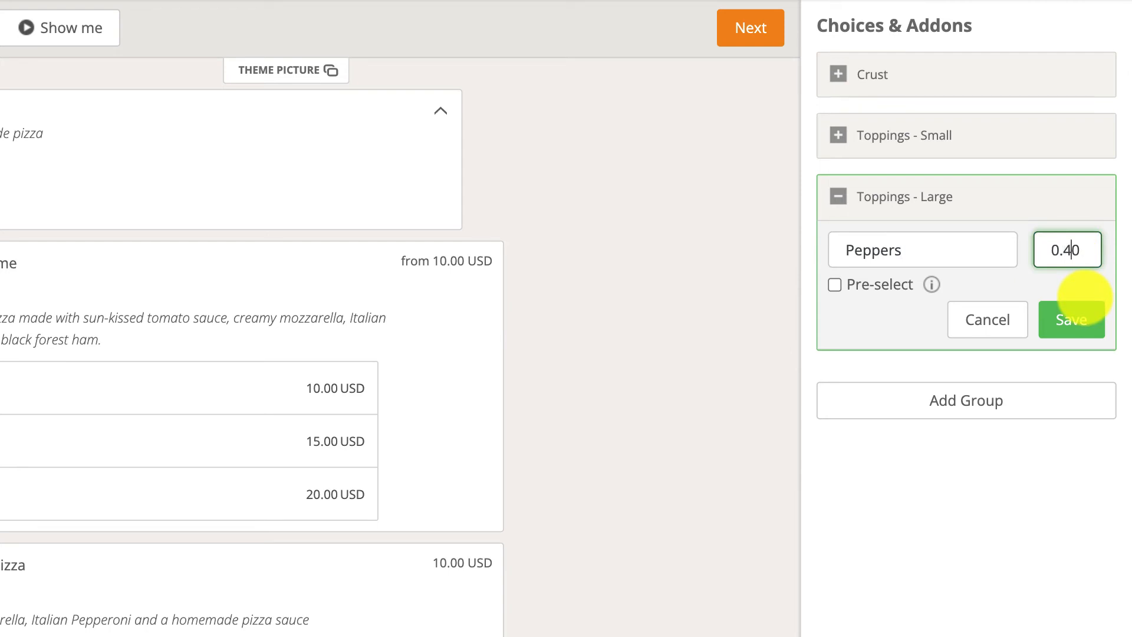
pyautogui.click(1080, 324)
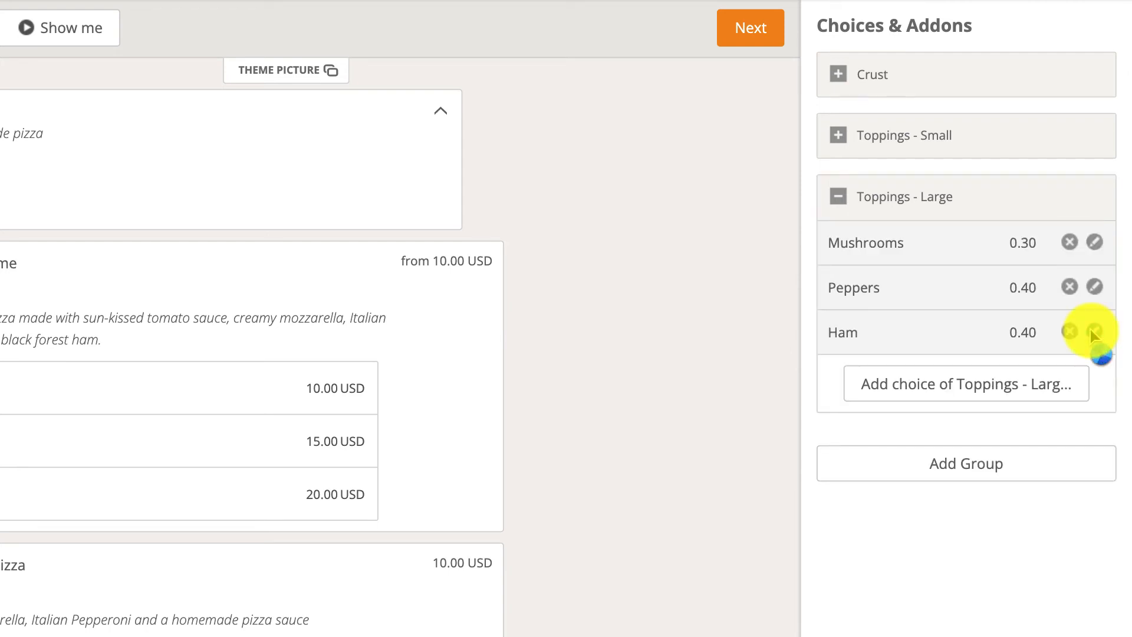
# Set the Ham price in the Toppings - Large group to 0.50 and save it.
pyautogui.click(1095, 332)
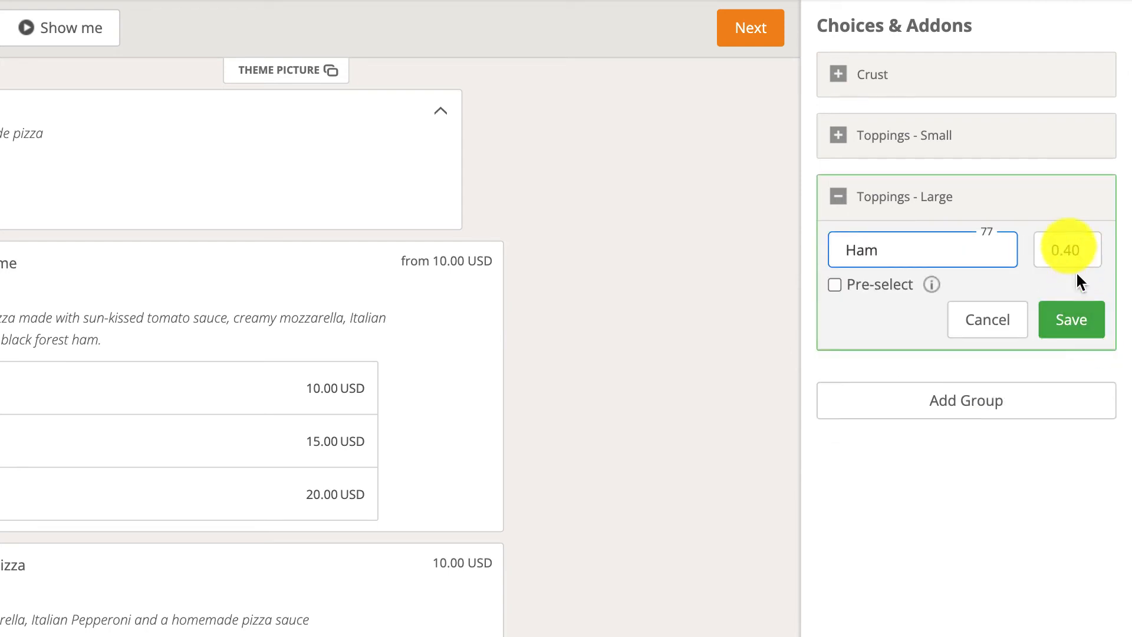
pyautogui.click(1068, 244)
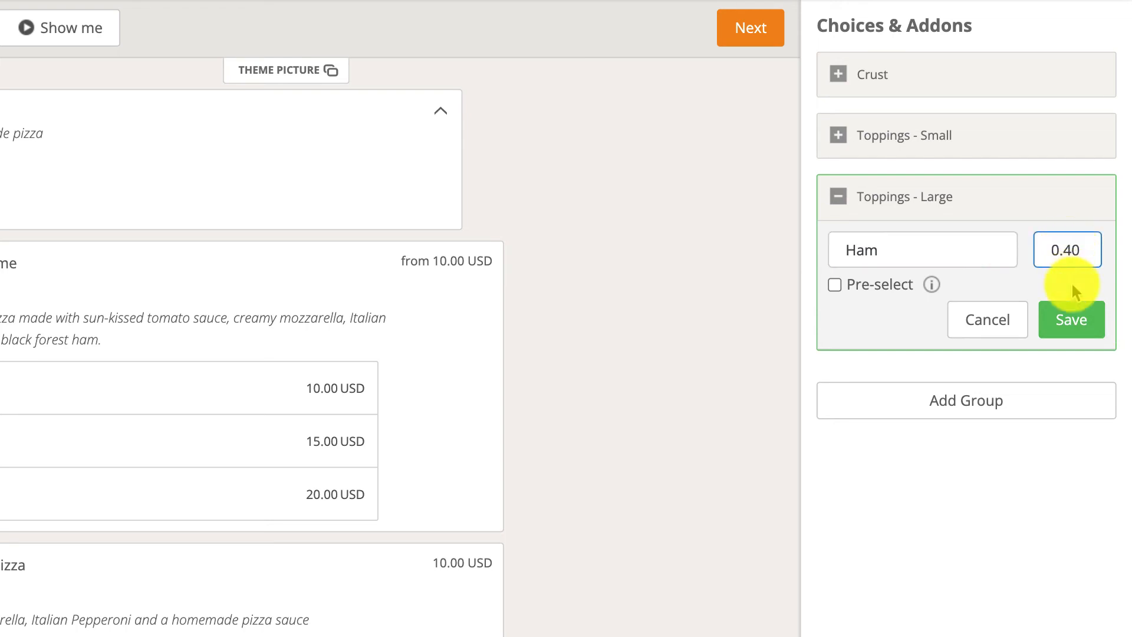
pyautogui.press('BackSpace')
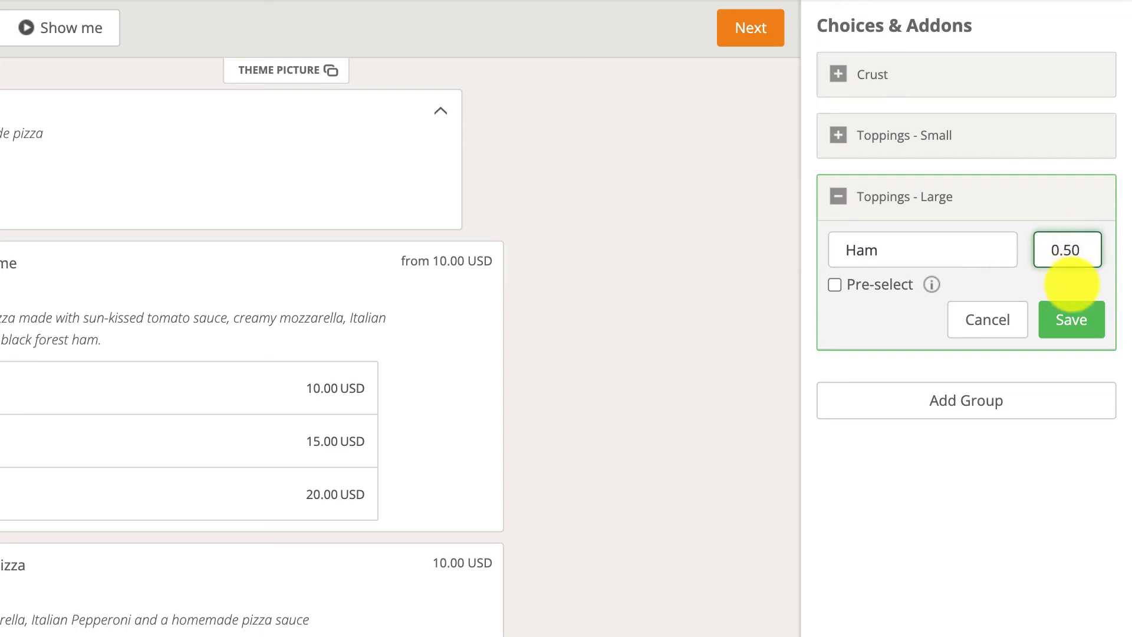
pyautogui.click(1071, 324)
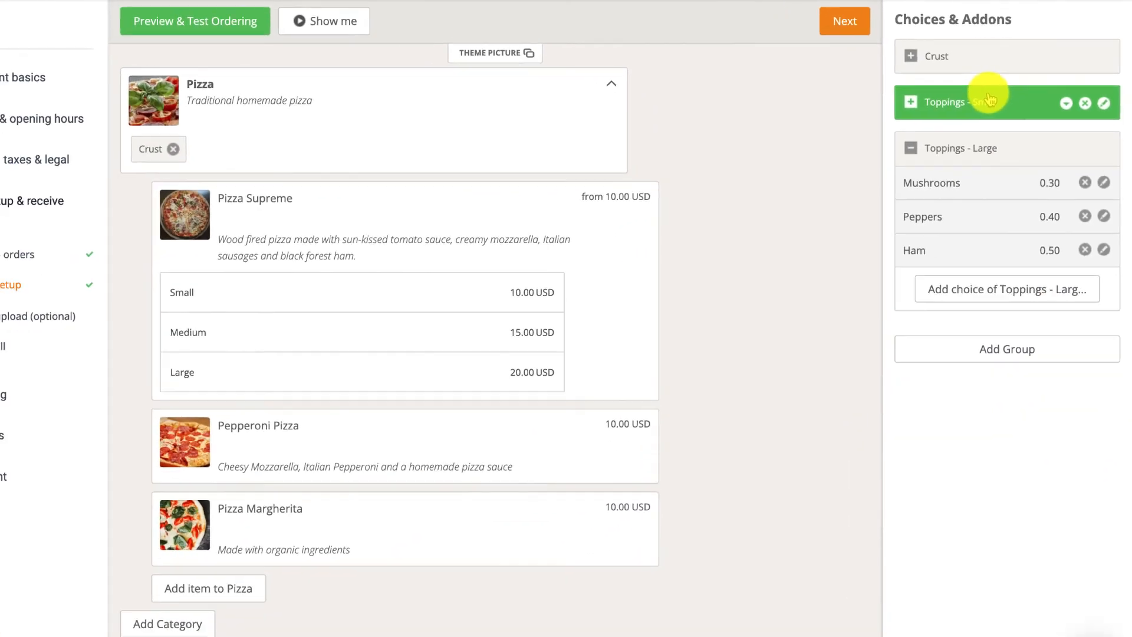
# Assign Toppings - Small to Pizza Supreme's Small size and Toppings - Large to its Large size.
pyautogui.moveTo(939, 131); pyautogui.dragTo(785, 159)
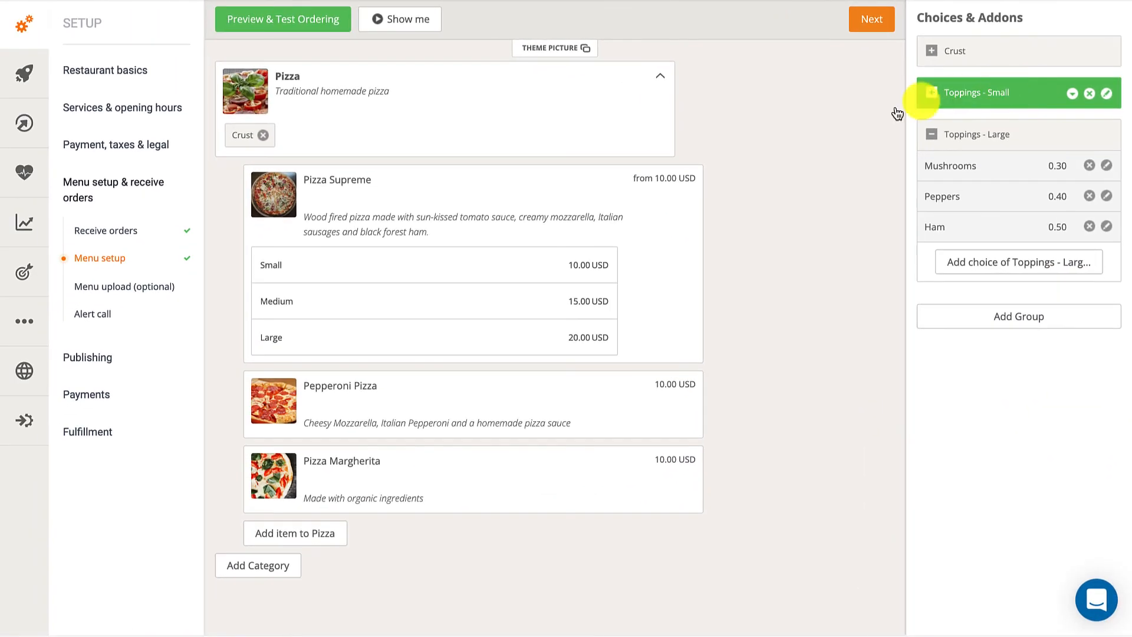
pyautogui.moveTo(897, 113); pyautogui.dragTo(449, 260)
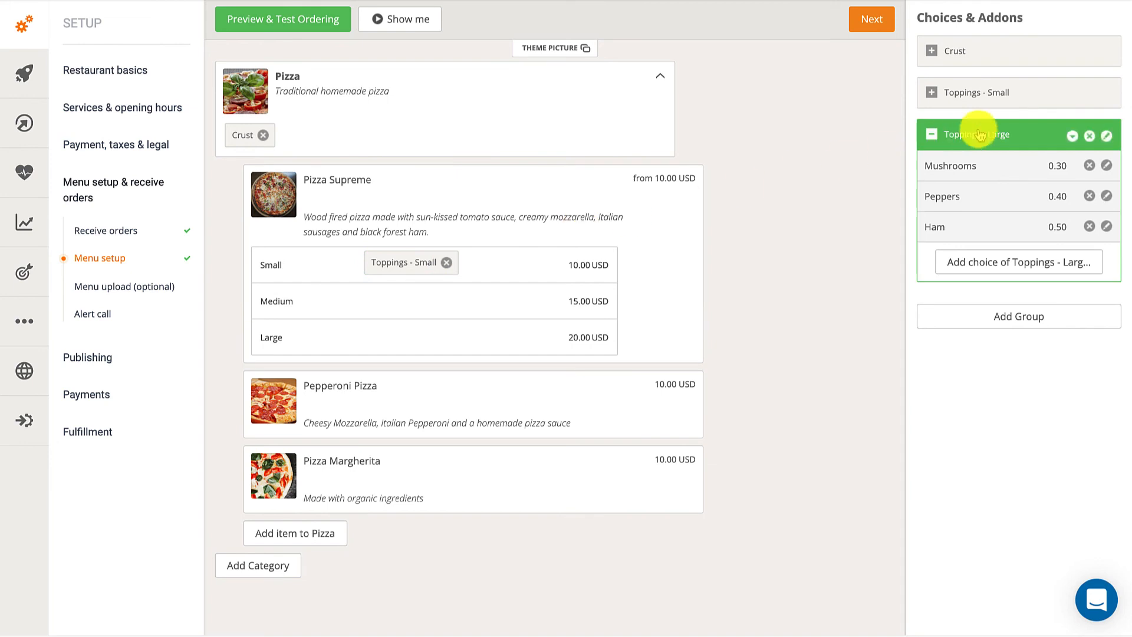
pyautogui.moveTo(980, 135); pyautogui.dragTo(443, 334)
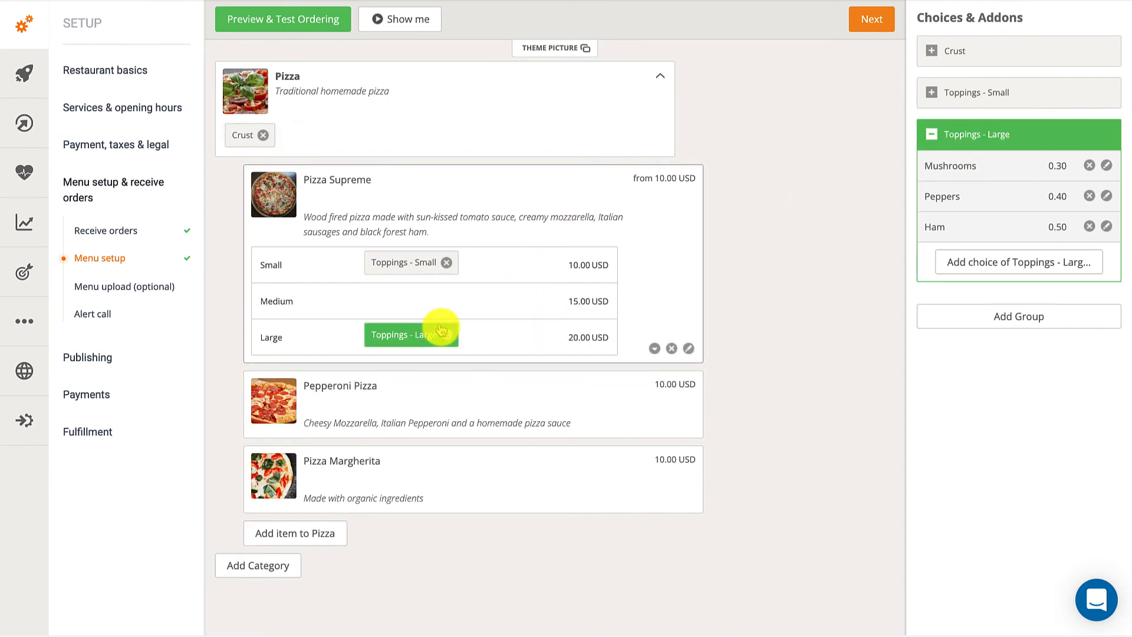
# Preview the ordering menu and compare Pizza Supreme's topping prices for the Small and Large sizes.
pyautogui.click(323, 19)
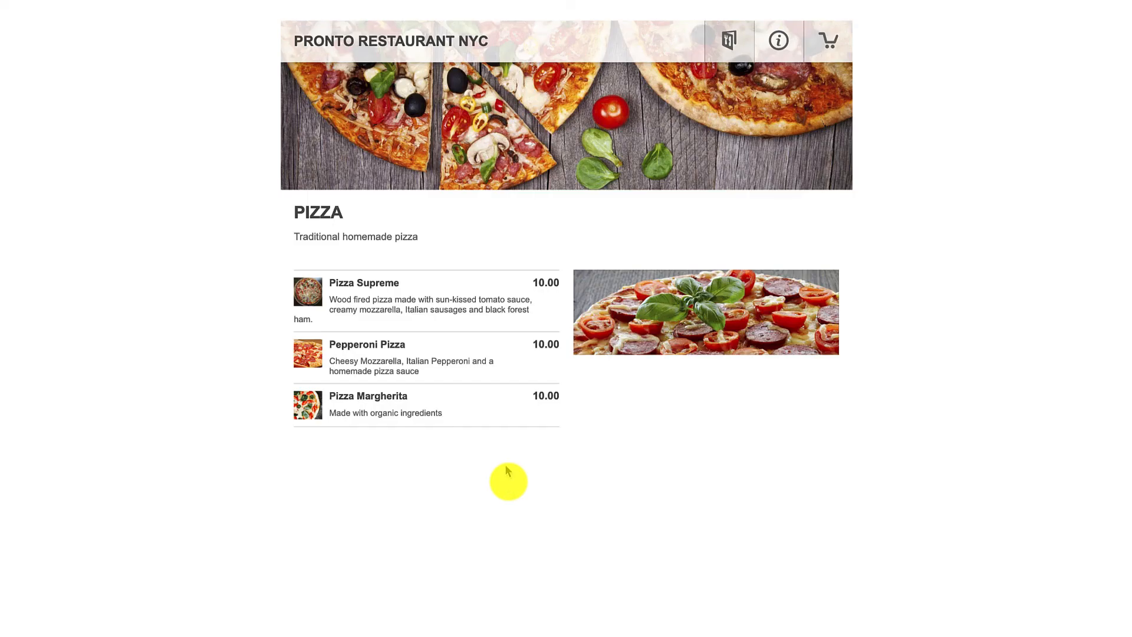
pyautogui.click(471, 318)
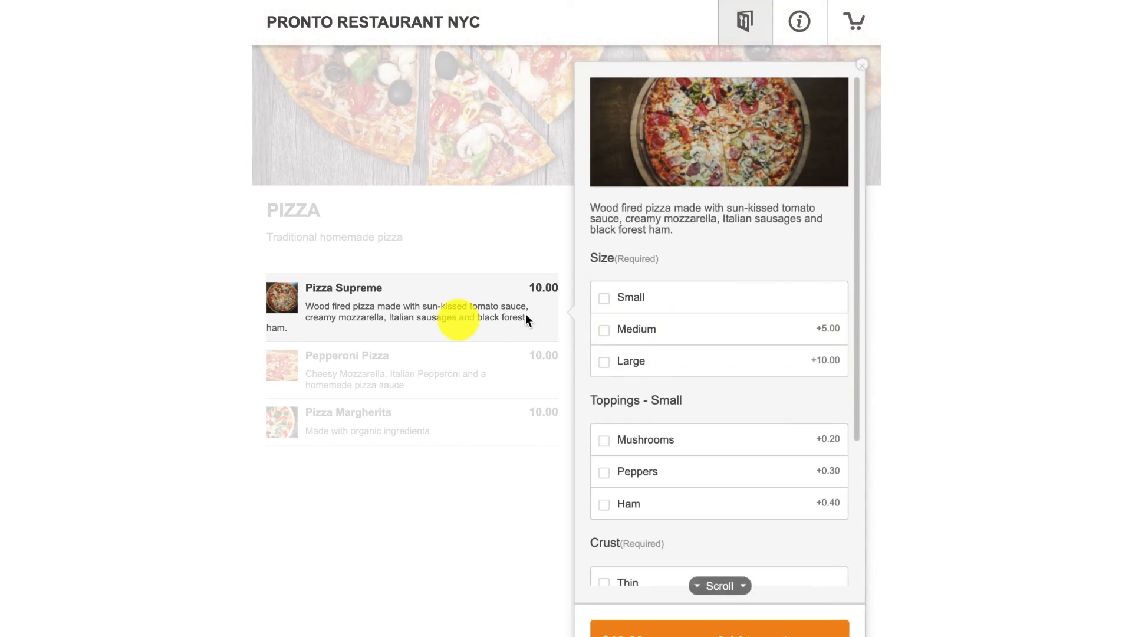
pyautogui.click(604, 298)
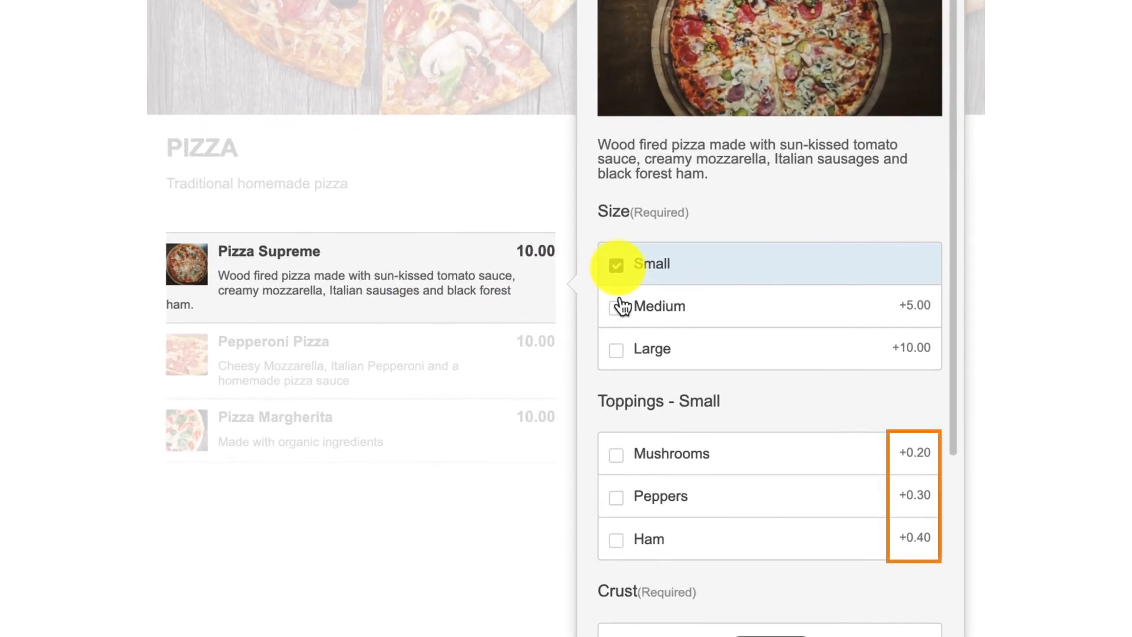
pyautogui.click(616, 350)
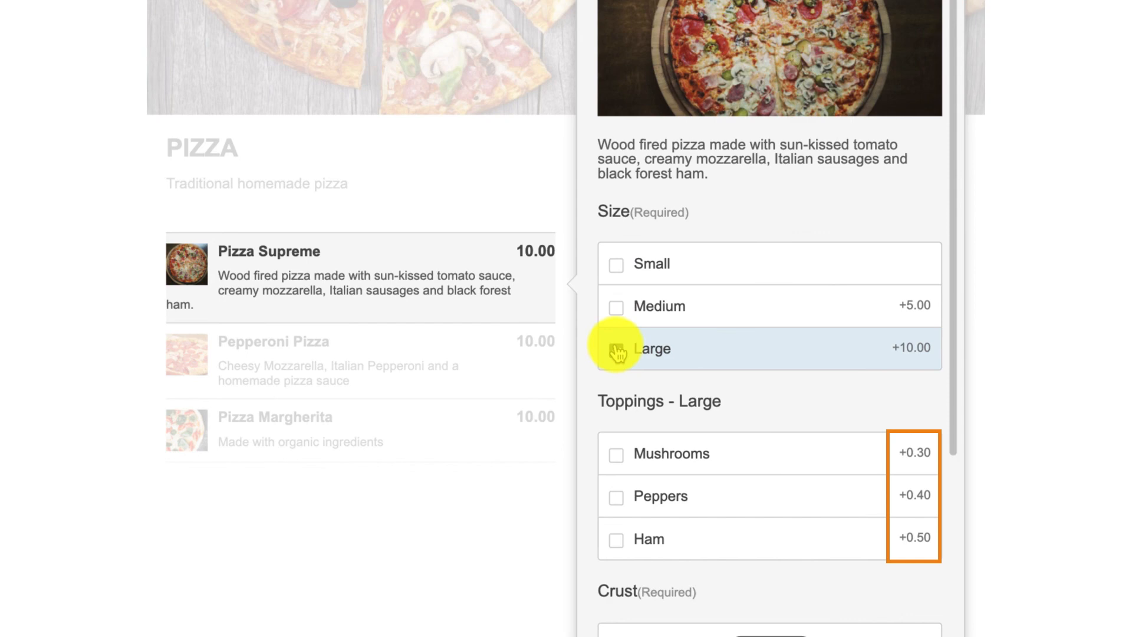